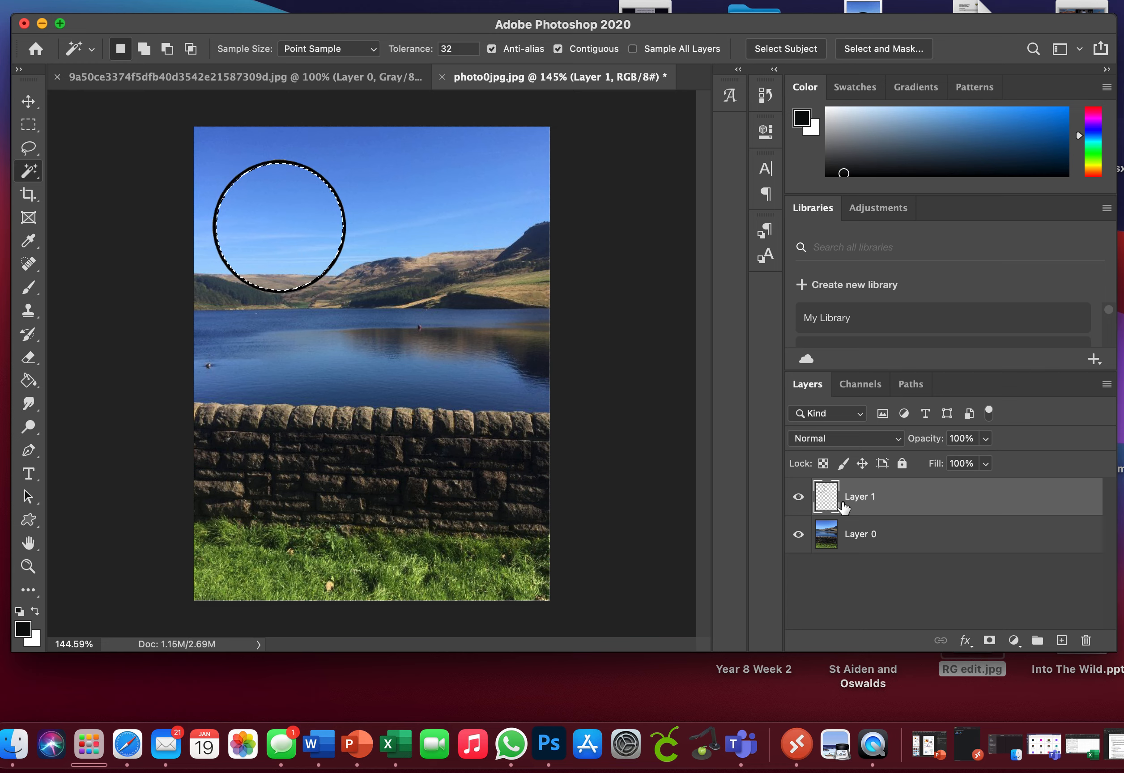
- Rotate the circular selection of Layer 0 in the sky by -180° with the Rotate transform and apply it
click(876, 544)
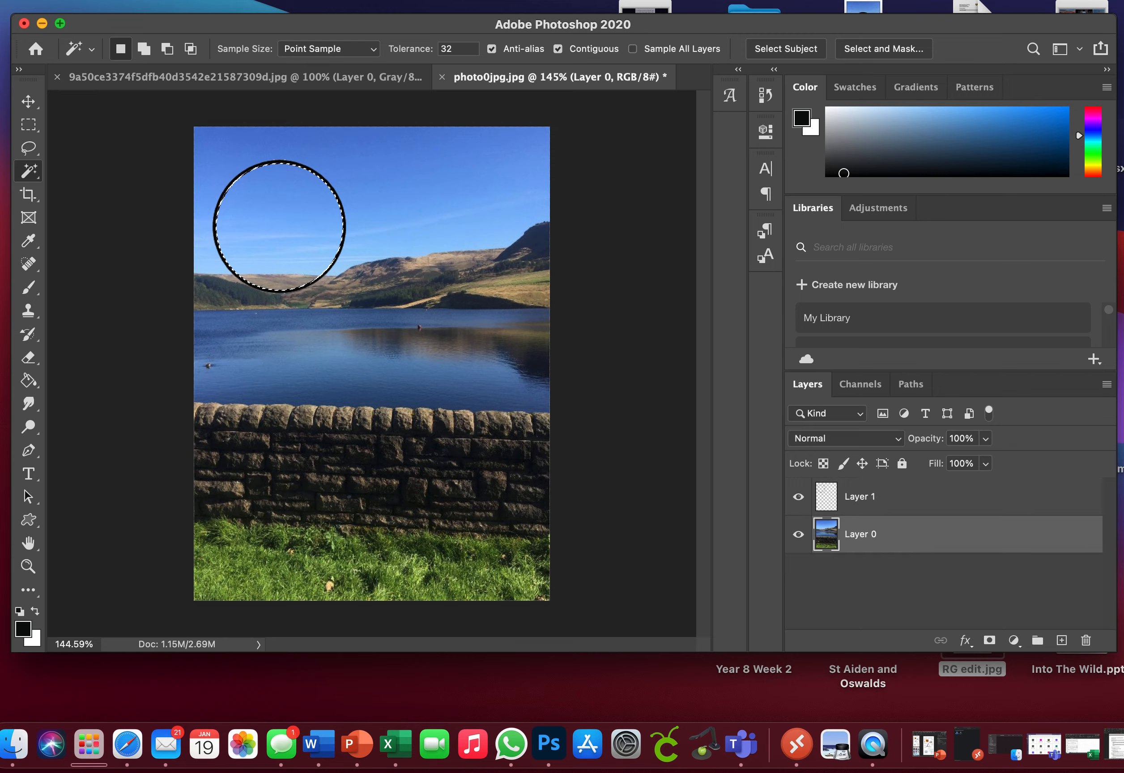
click(131, 1)
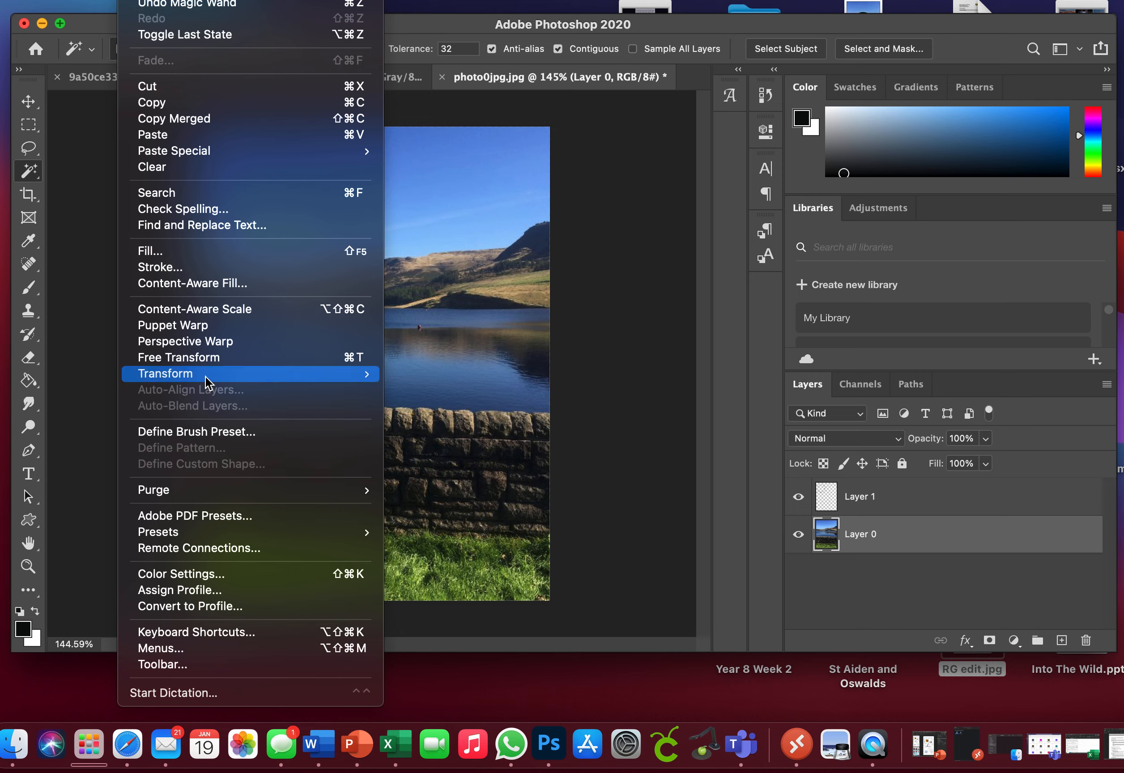
mouse_move(205, 377)
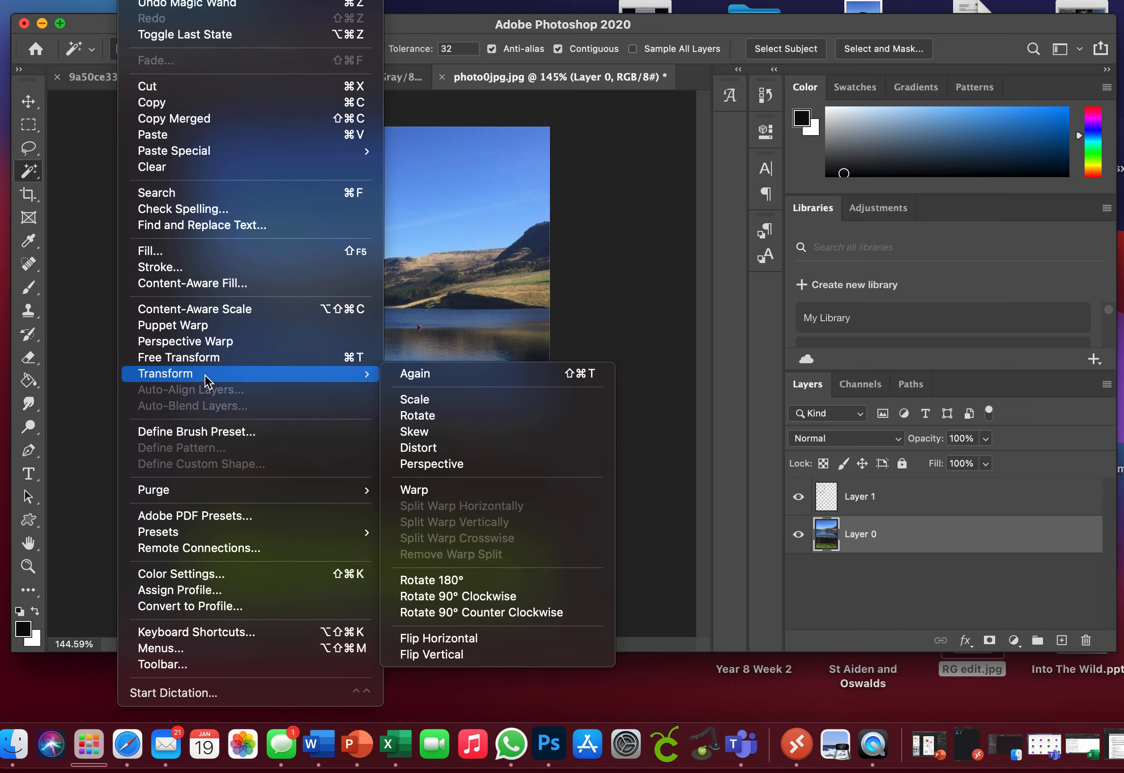
click(418, 416)
drag(351, 251, 201, 175)
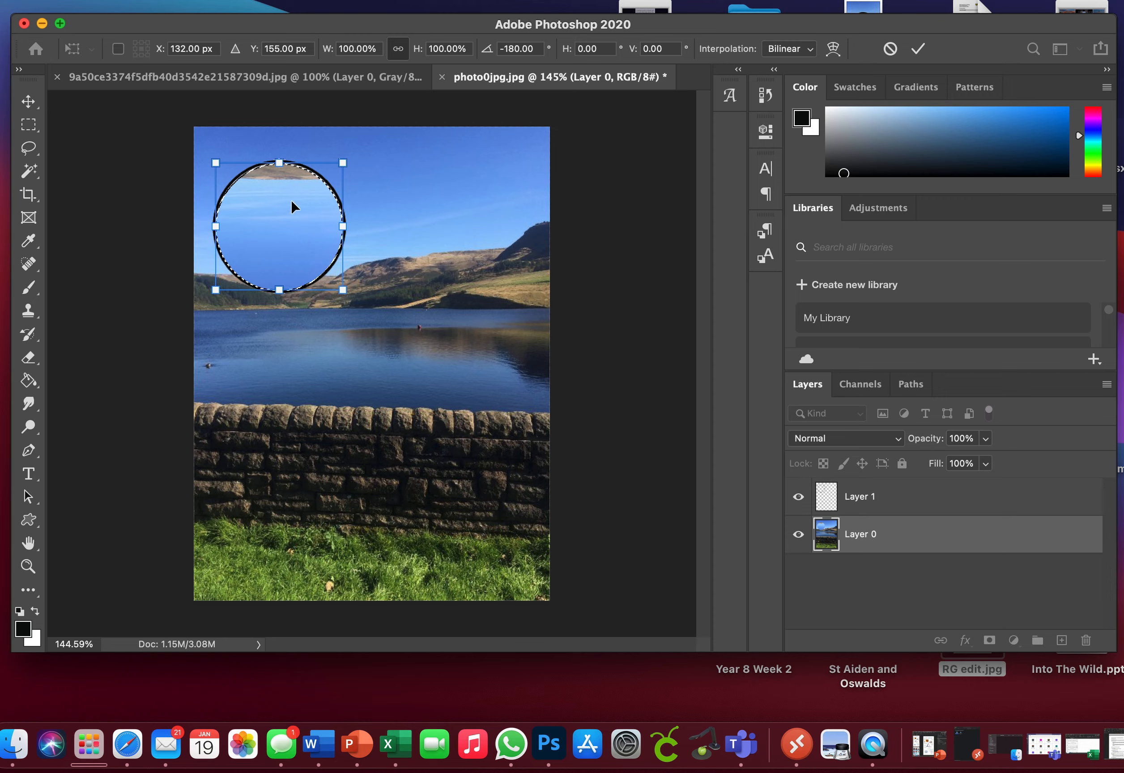
key(Return)
key(w)
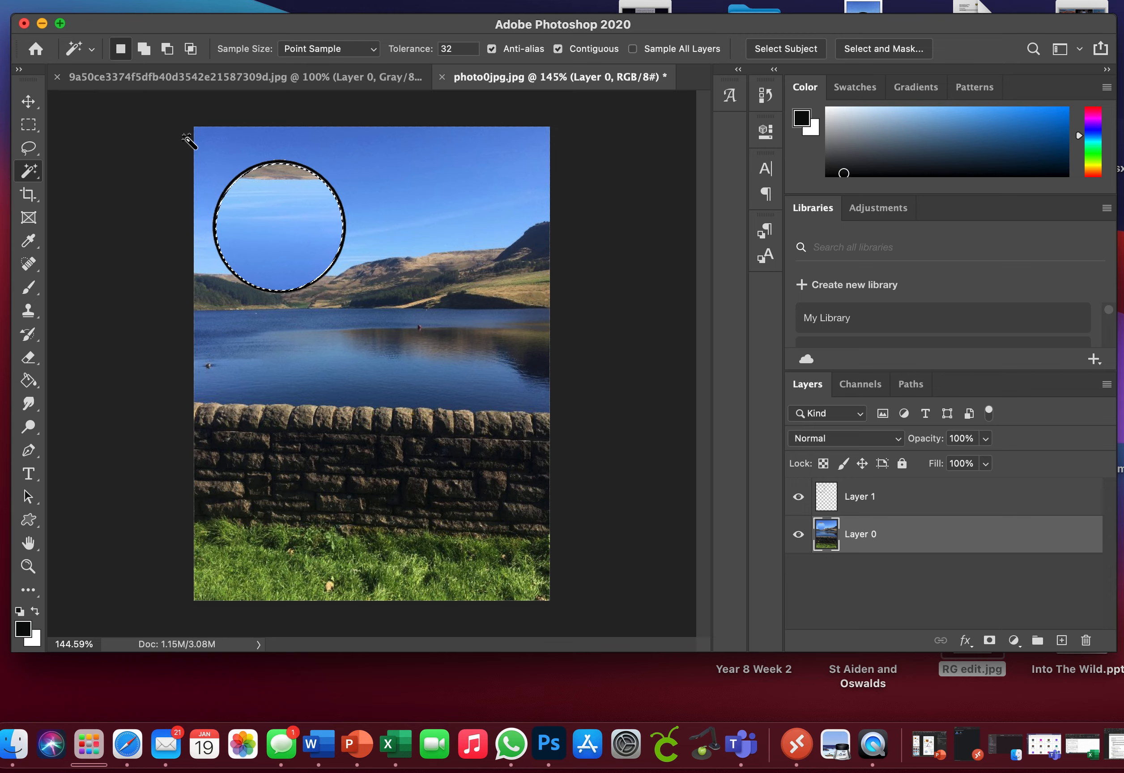
- Apply a Levels adjustment to the rotated circle with midtones at 0.40 and the white input level at 201
click(134, 0)
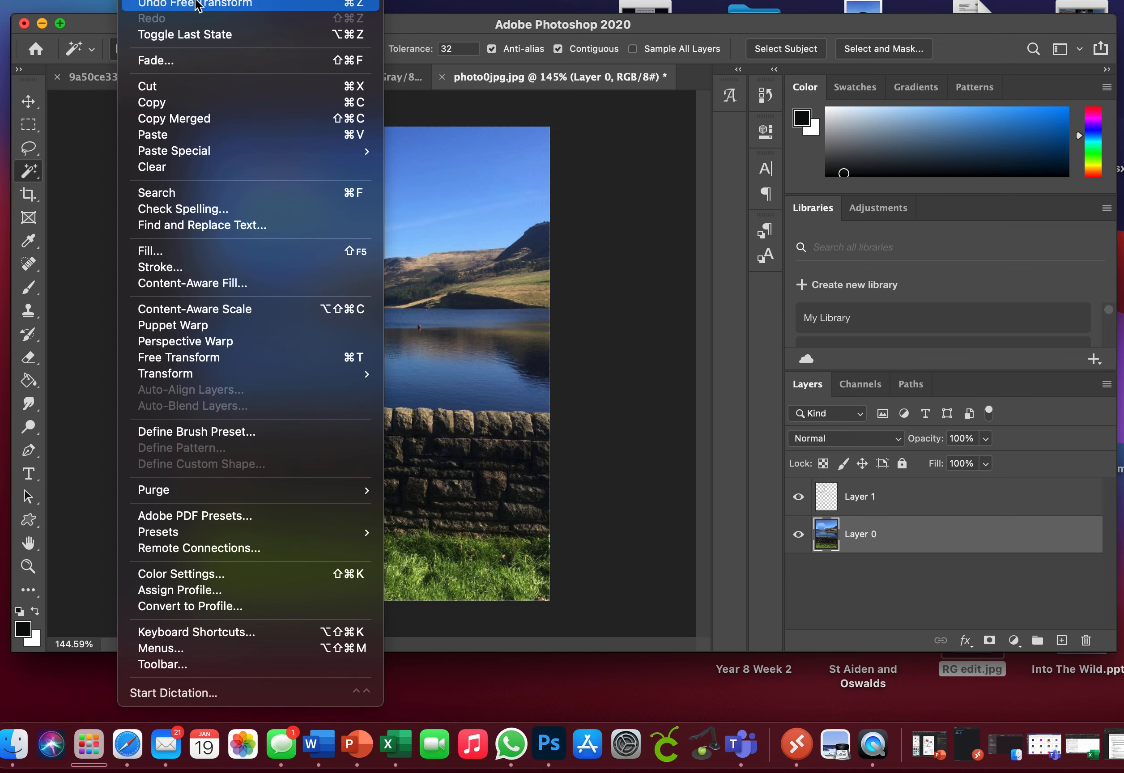
mouse_move(183, 0)
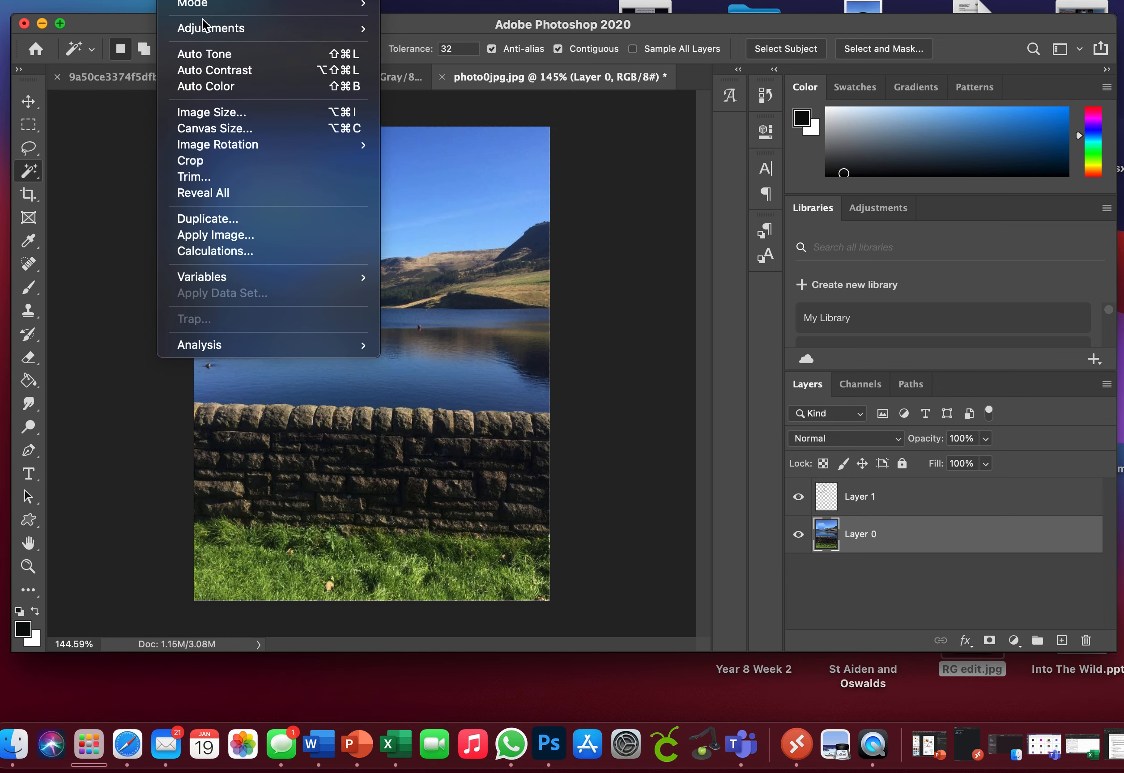
mouse_move(203, 25)
click(438, 44)
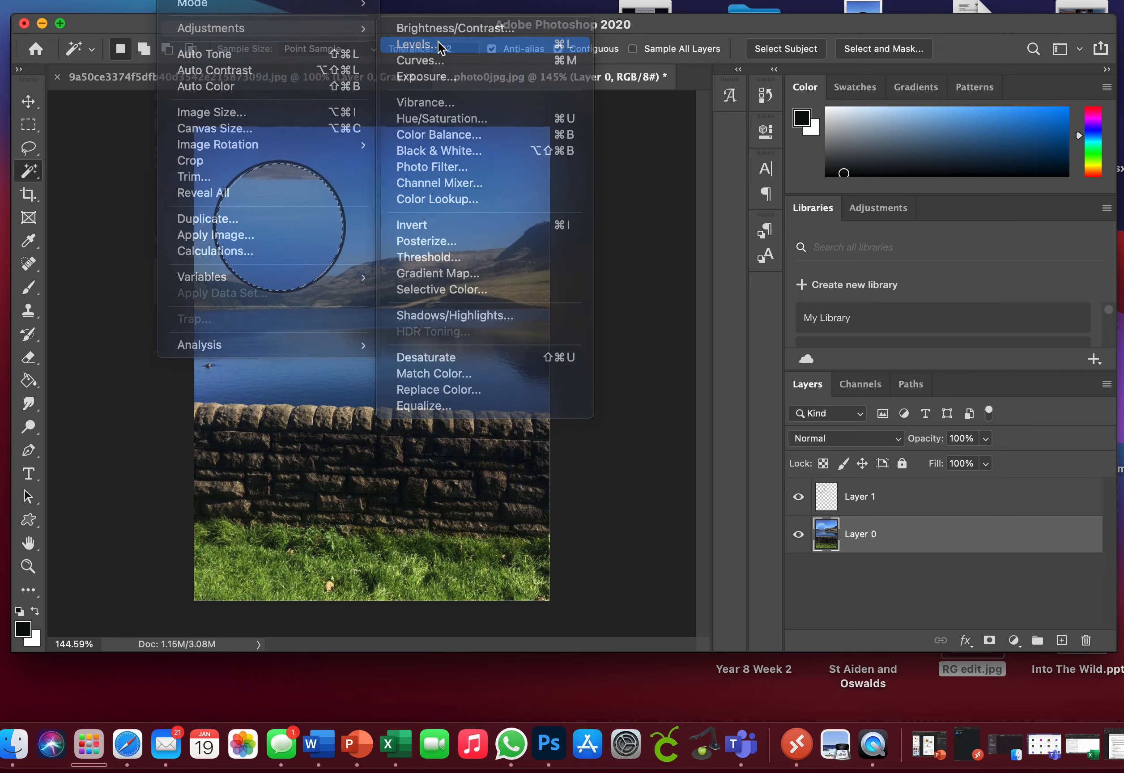
drag(958, 233, 984, 234)
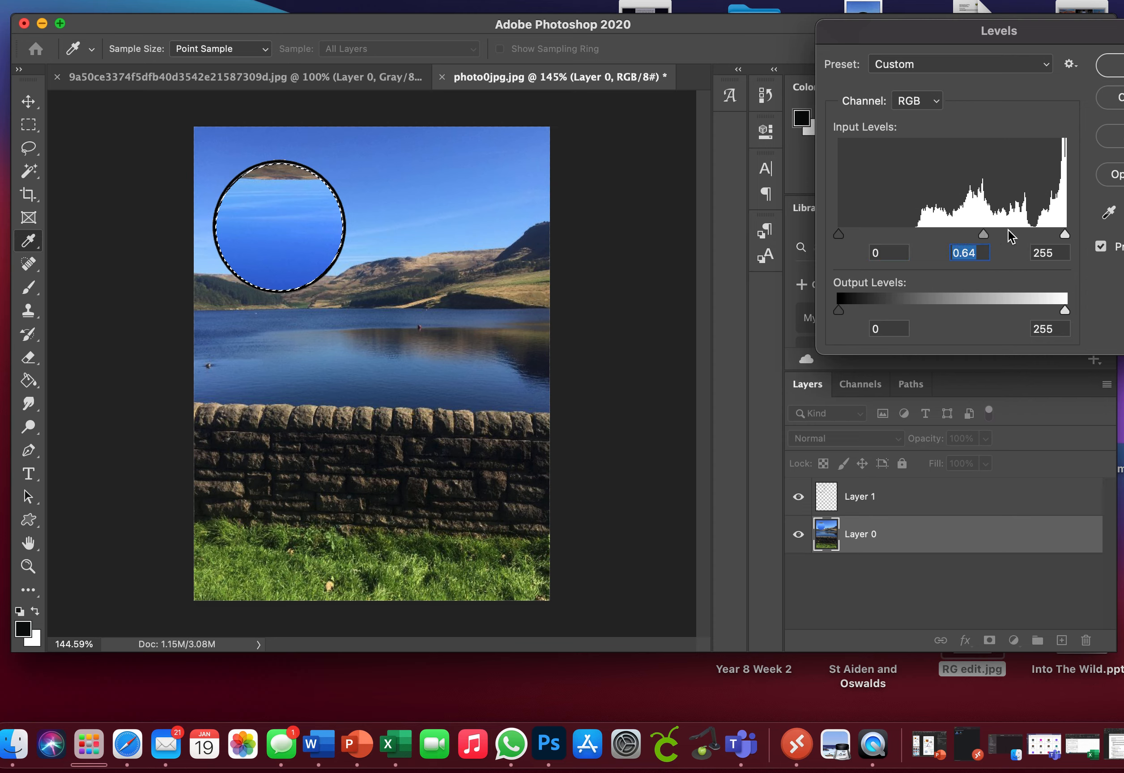
drag(1064, 235, 974, 235)
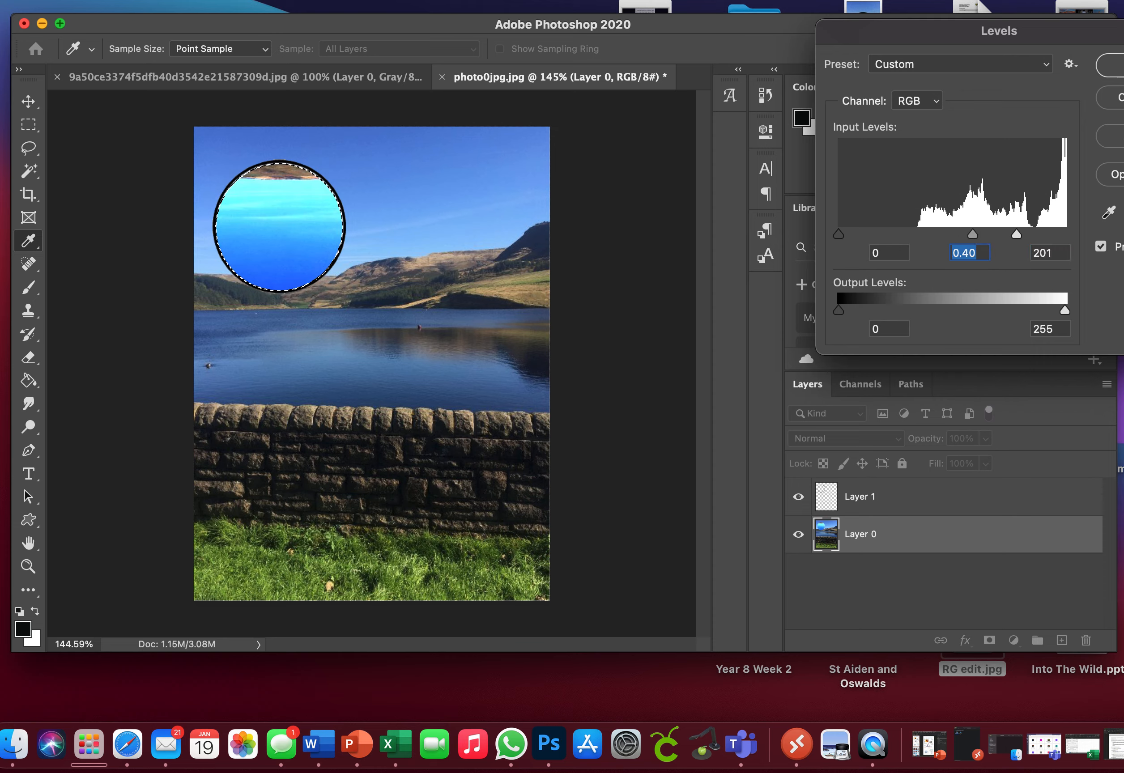
click(1110, 65)
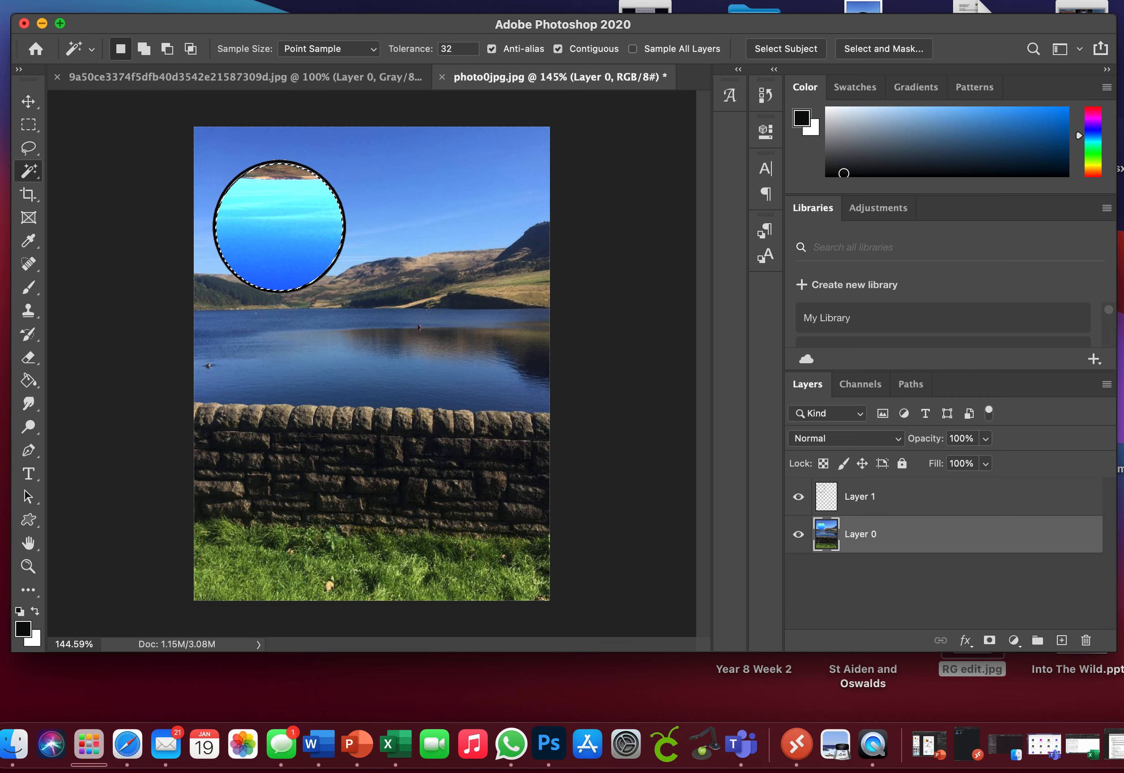
- Deselect the circle and move the black ring on Layer 1 across to the sky and hills on the photo's other side
click(325, 1)
click(334, 20)
click(28, 101)
click(856, 493)
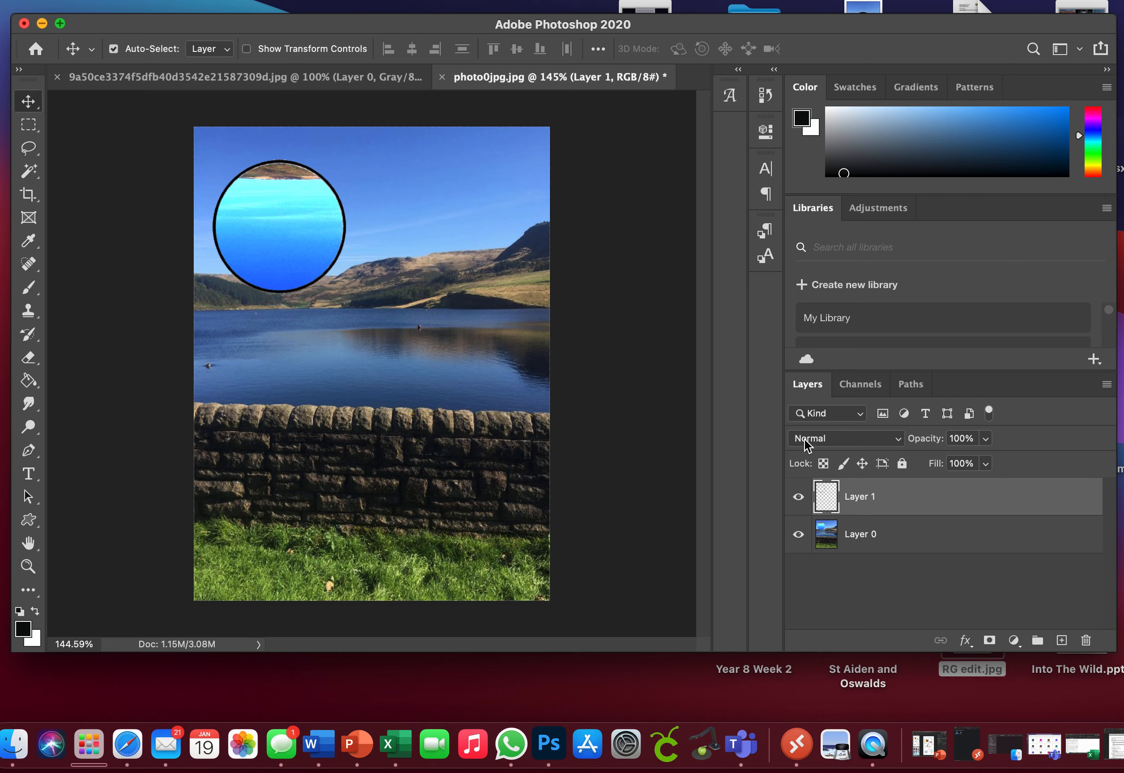
drag(318, 286, 484, 279)
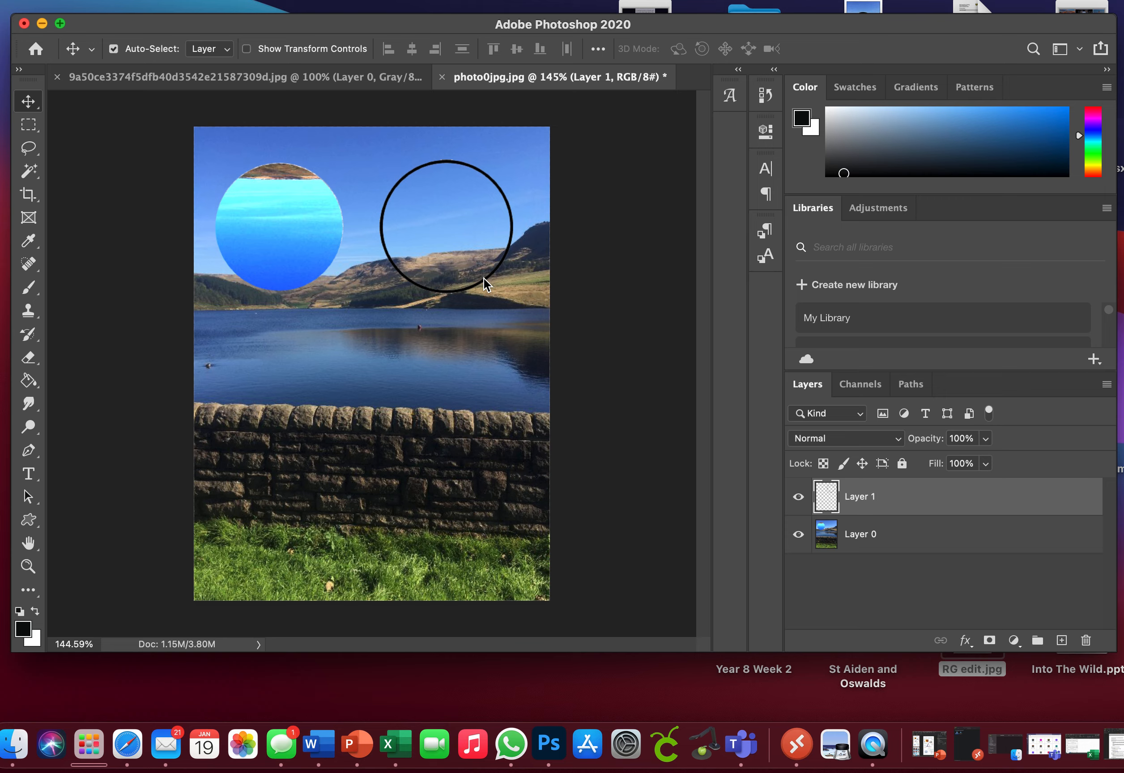
- Select the area inside the moved ring with the Magic Wand, and make Layer 0 the active layer
click(35, 168)
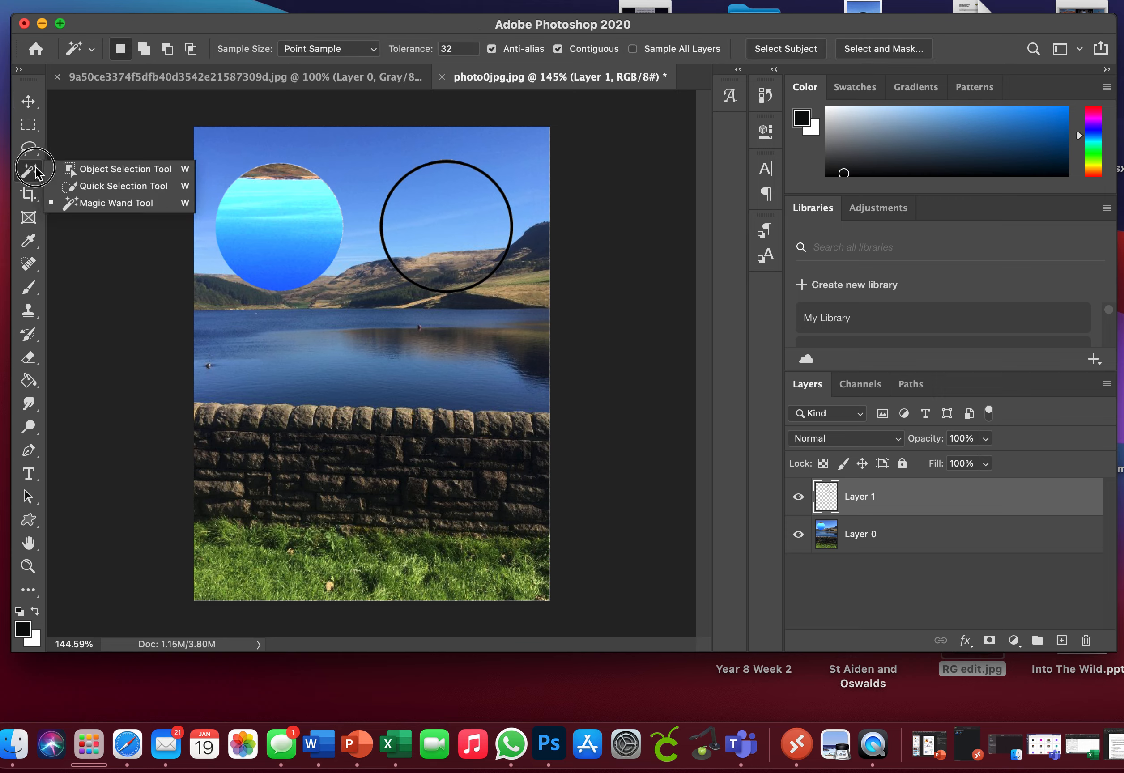
click(100, 201)
click(455, 225)
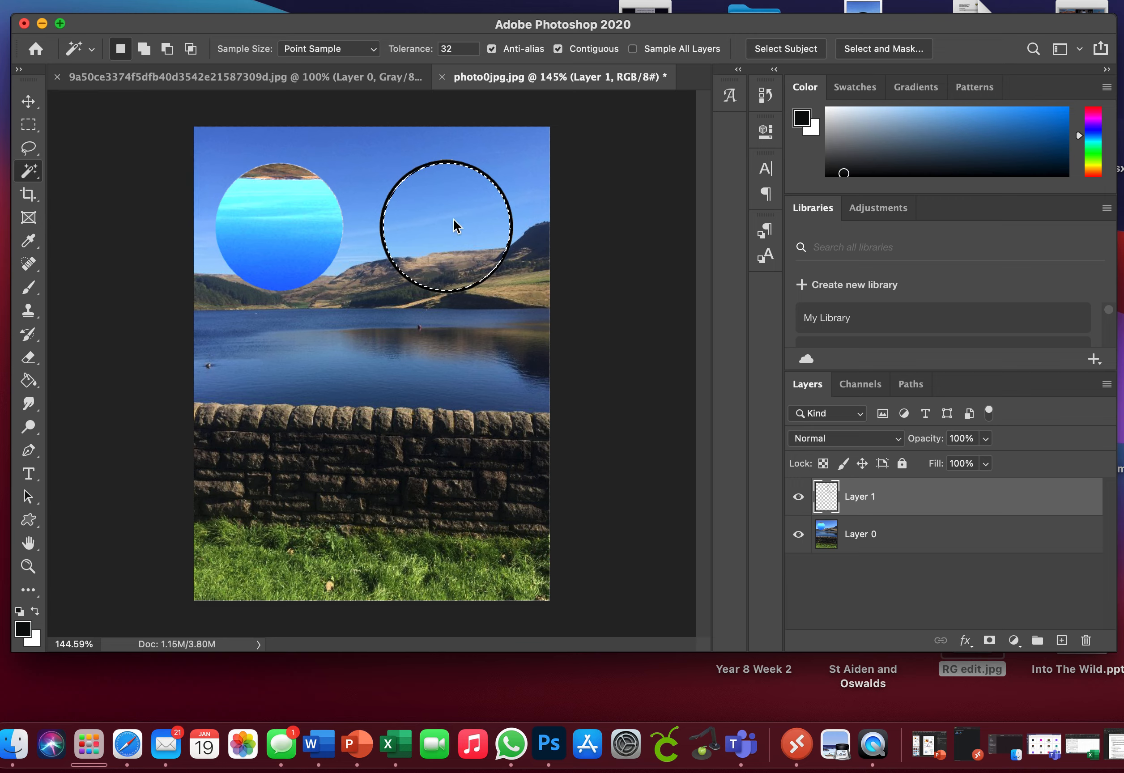
click(891, 539)
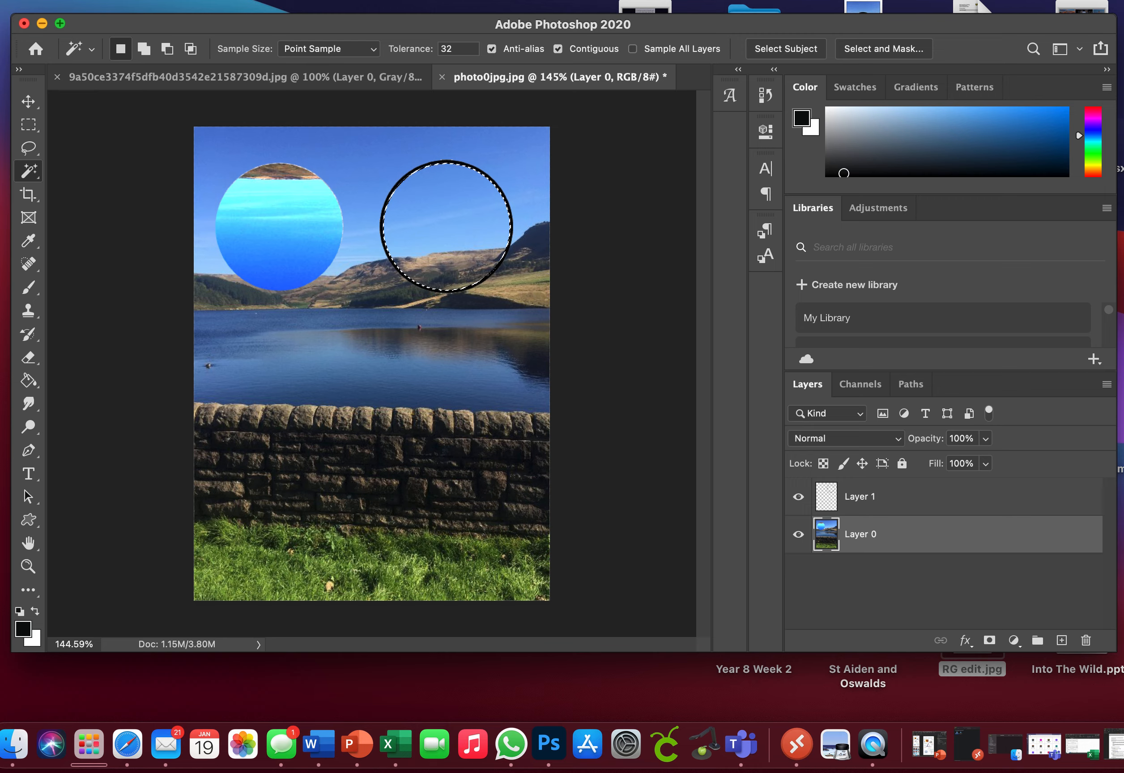
- Rotate the selected circle of sky and hills on Layer 0 by about -178° and apply the transform
click(174, 1)
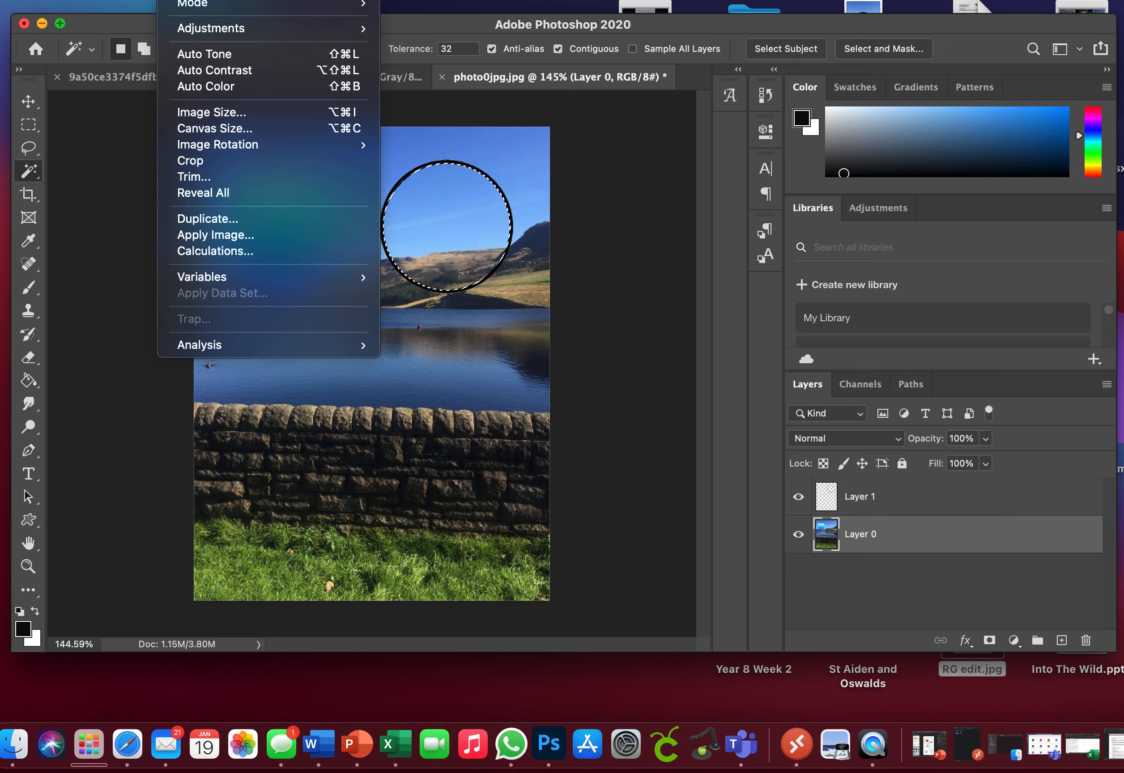
mouse_move(142, 0)
mouse_move(182, 373)
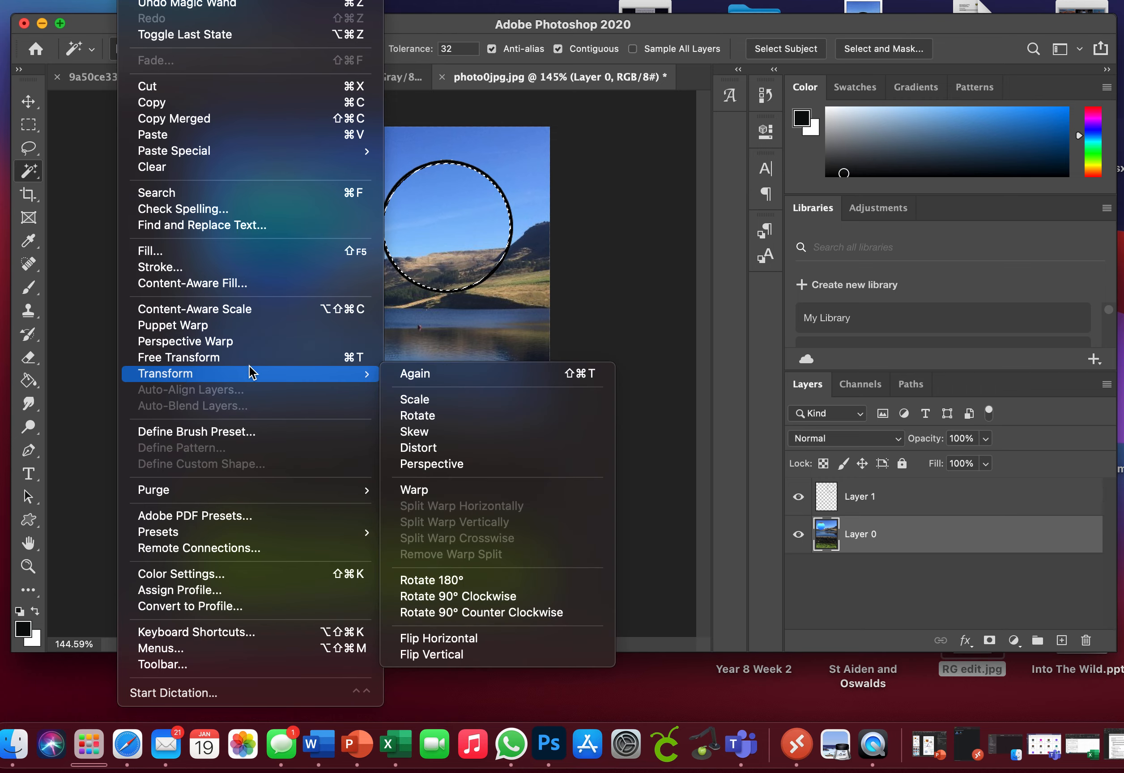
click(426, 416)
drag(527, 294, 369, 184)
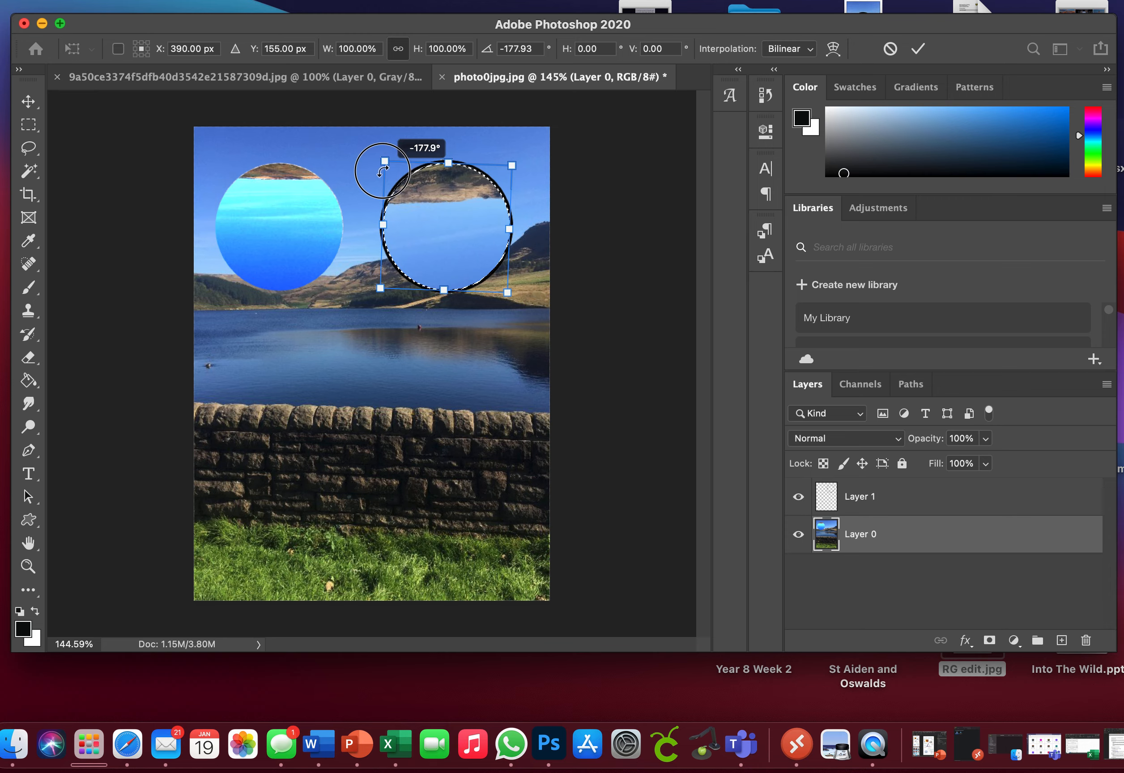
drag(381, 171, 382, 171)
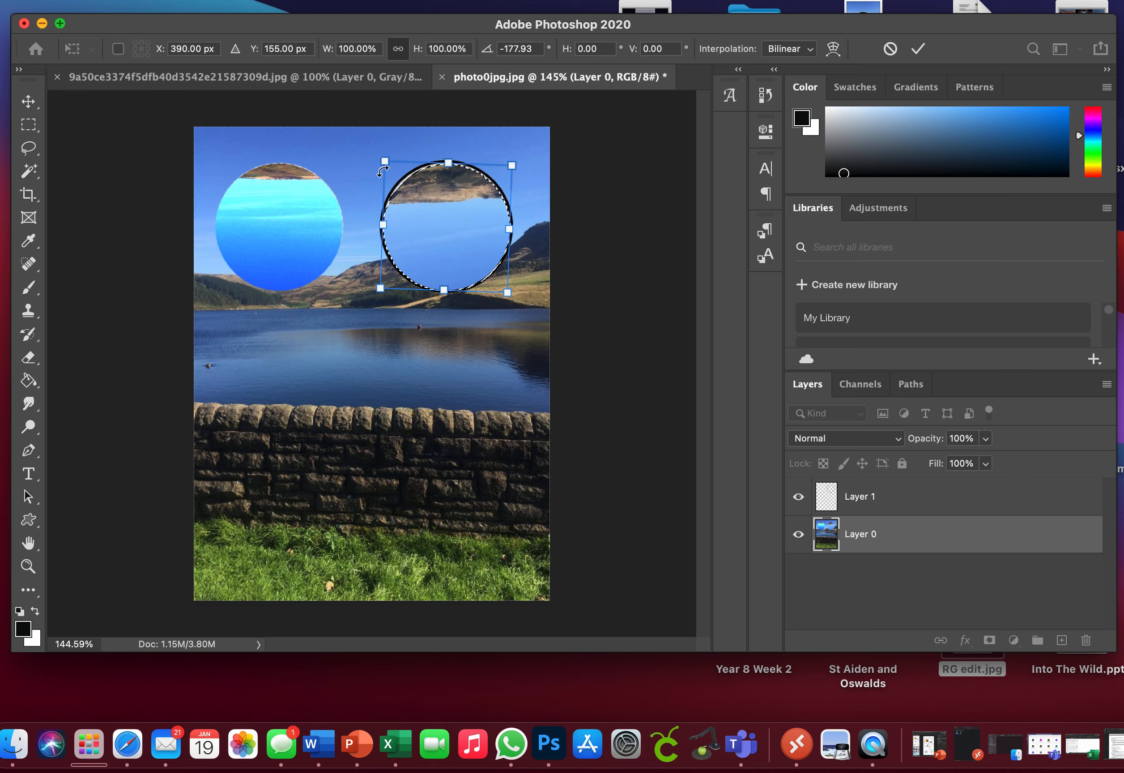
key(Return)
key(w)
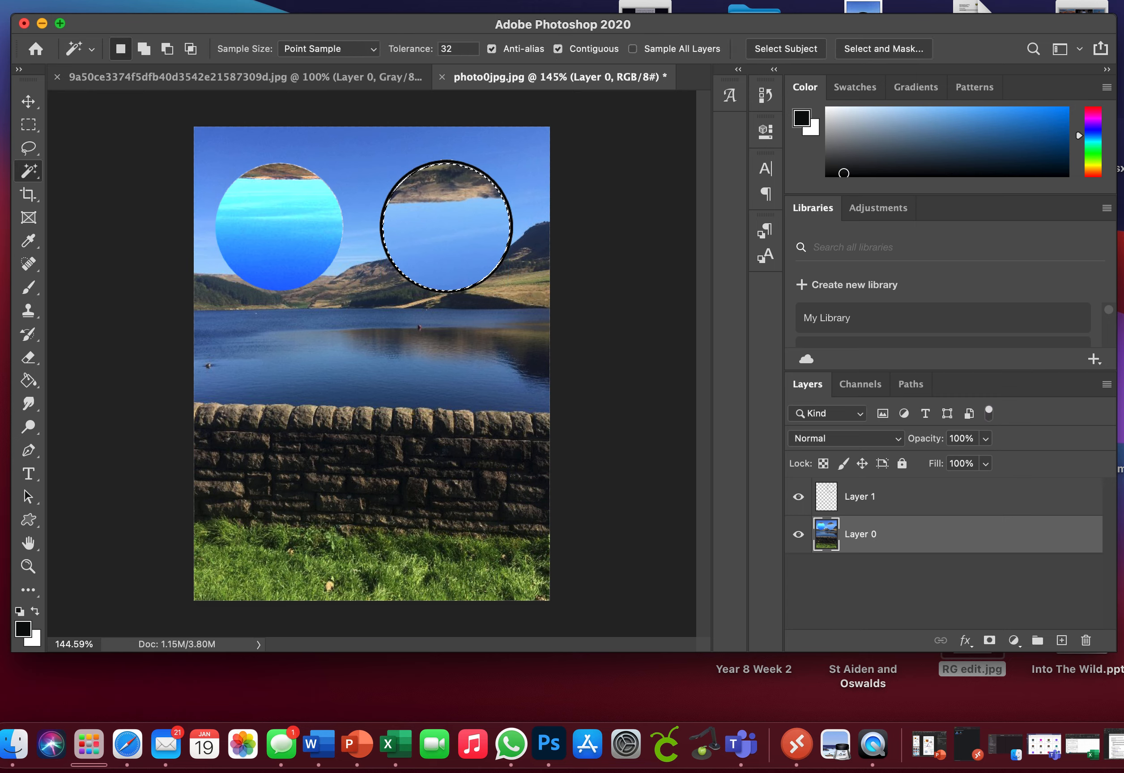
- Apply a Levels adjustment to the second circle, darkening the midtones to about 0.71 and lowering the white input level
click(178, 0)
mouse_move(197, 25)
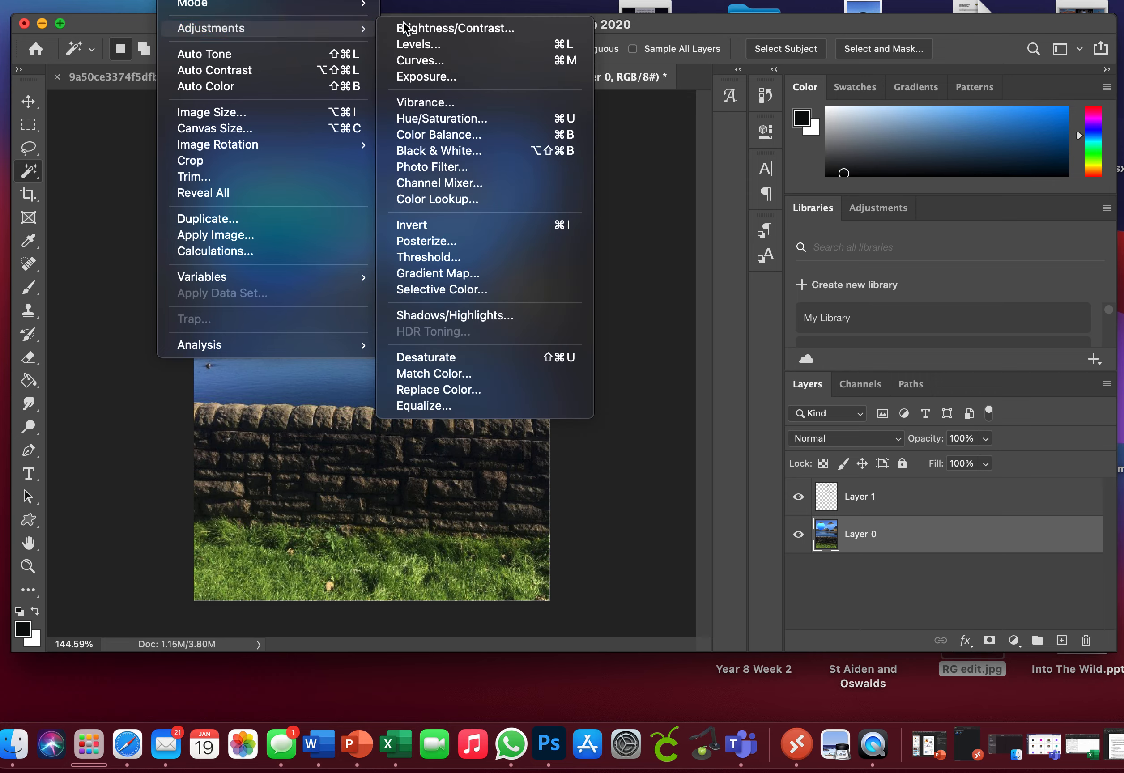
click(432, 43)
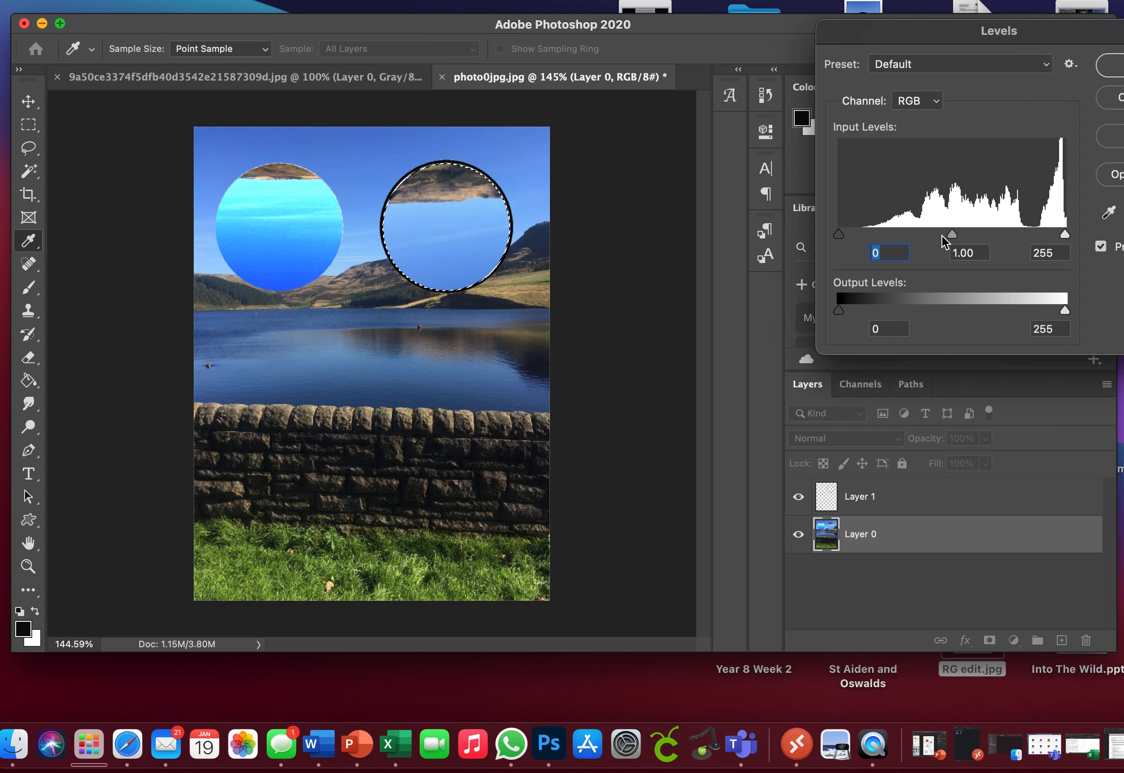
drag(954, 236, 907, 238)
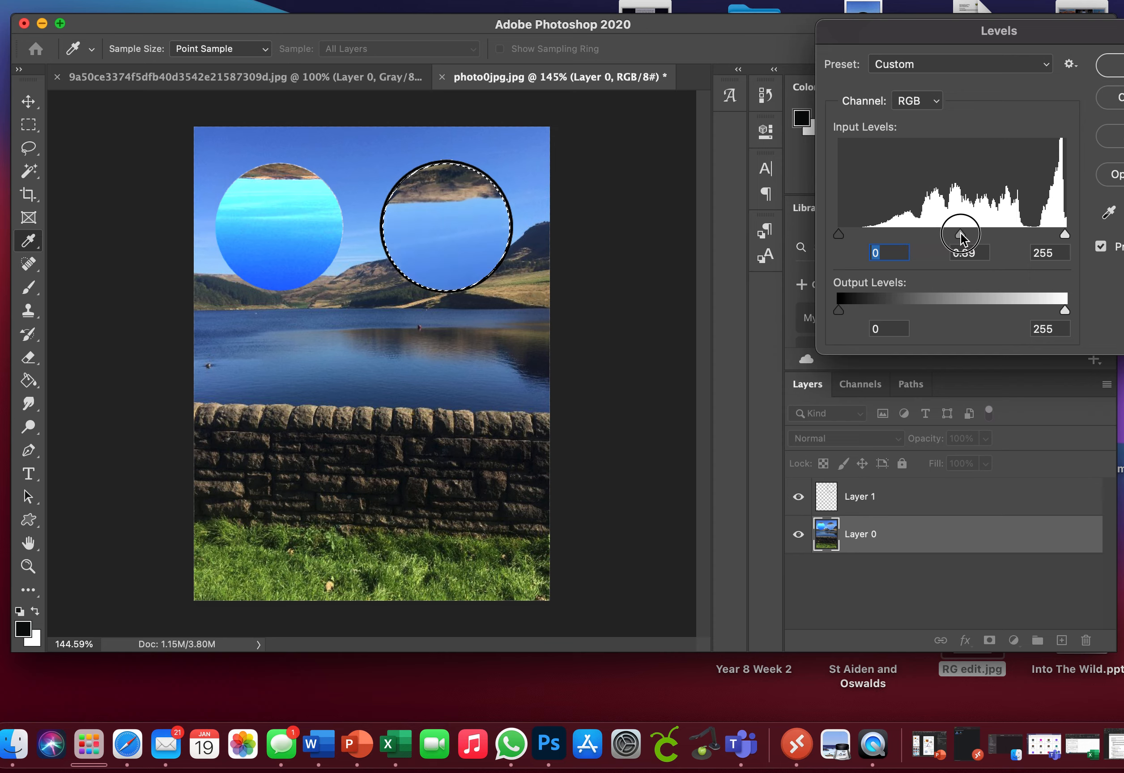
drag(969, 237, 977, 235)
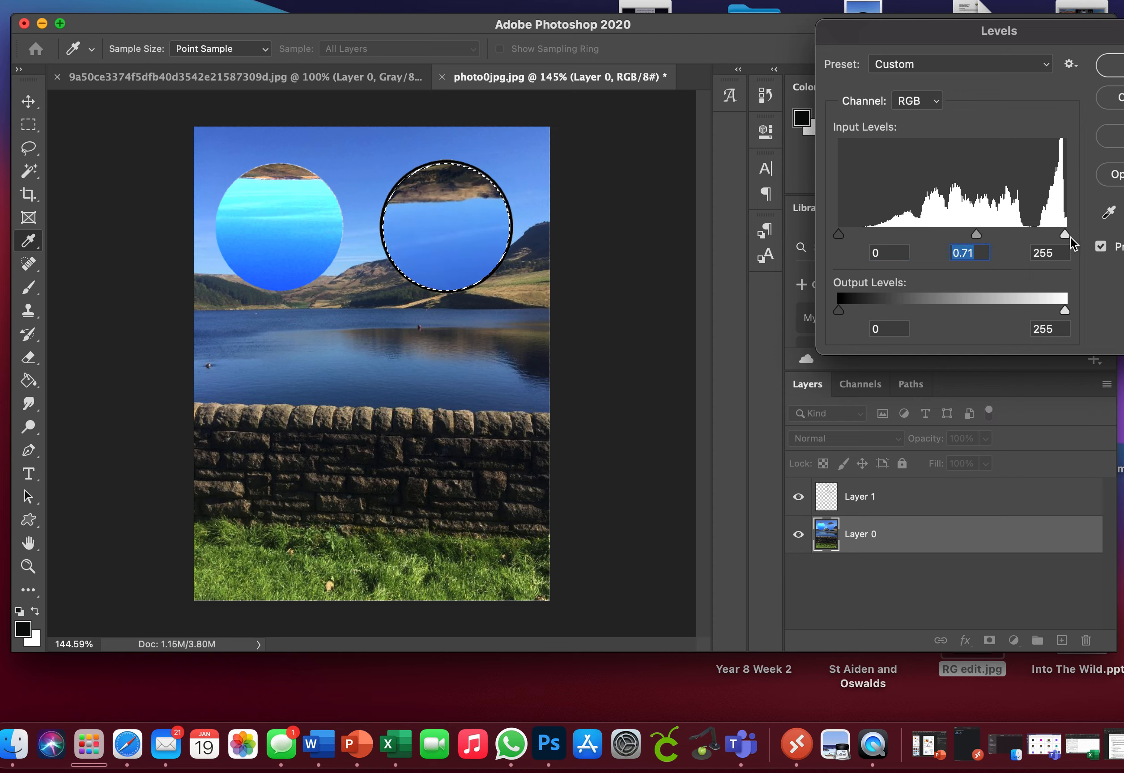
drag(1066, 234, 961, 236)
click(1113, 68)
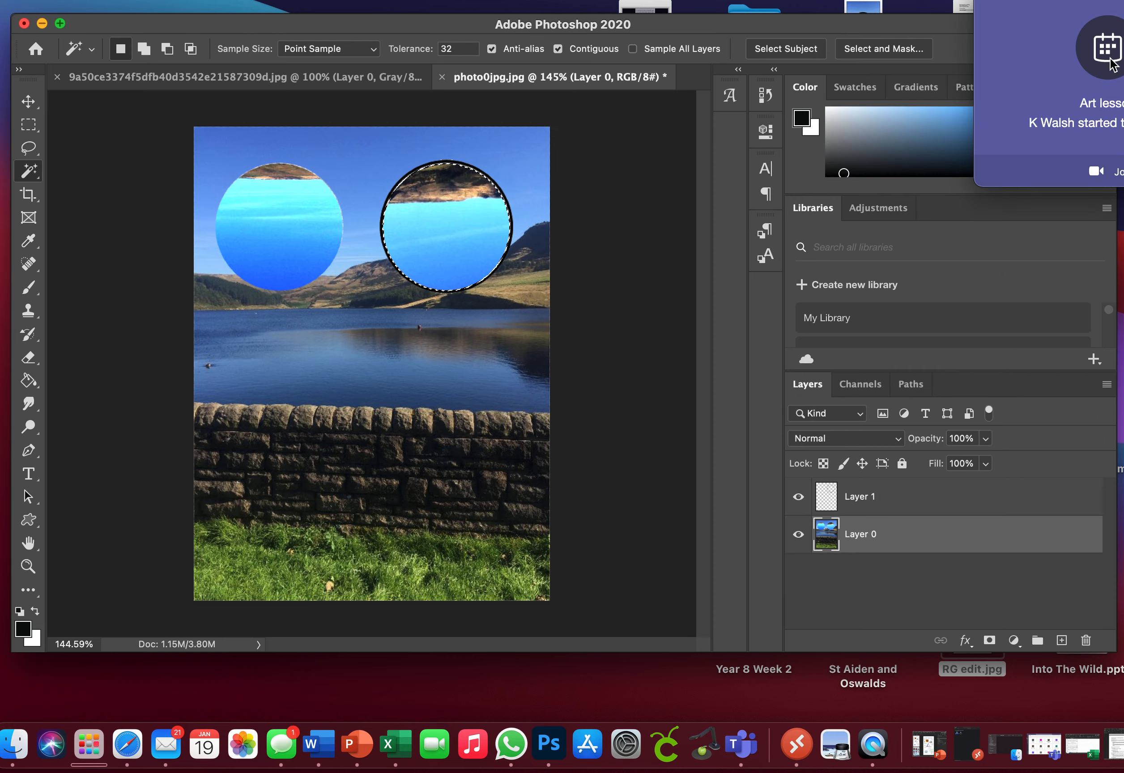
- Deselect the second circle and move the Layer 1 ring straight down so it spans the water and the wall's top edge
key(super+d)
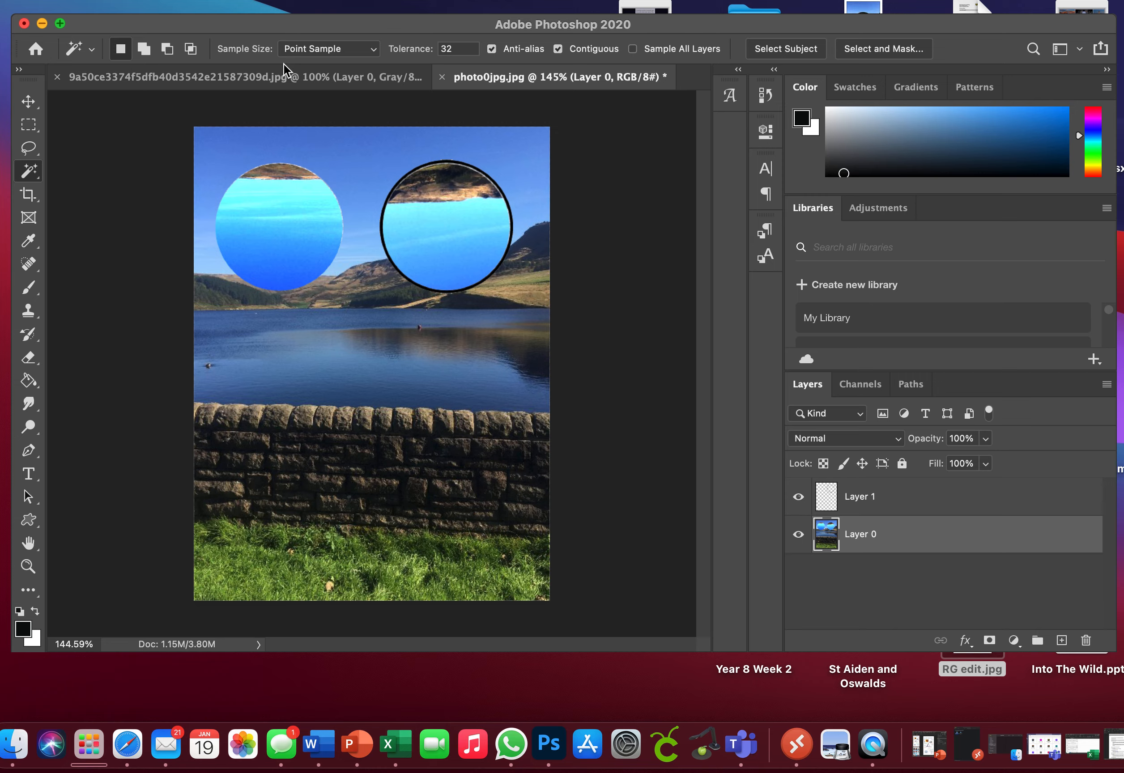
click(249, 96)
click(323, 0)
click(352, 20)
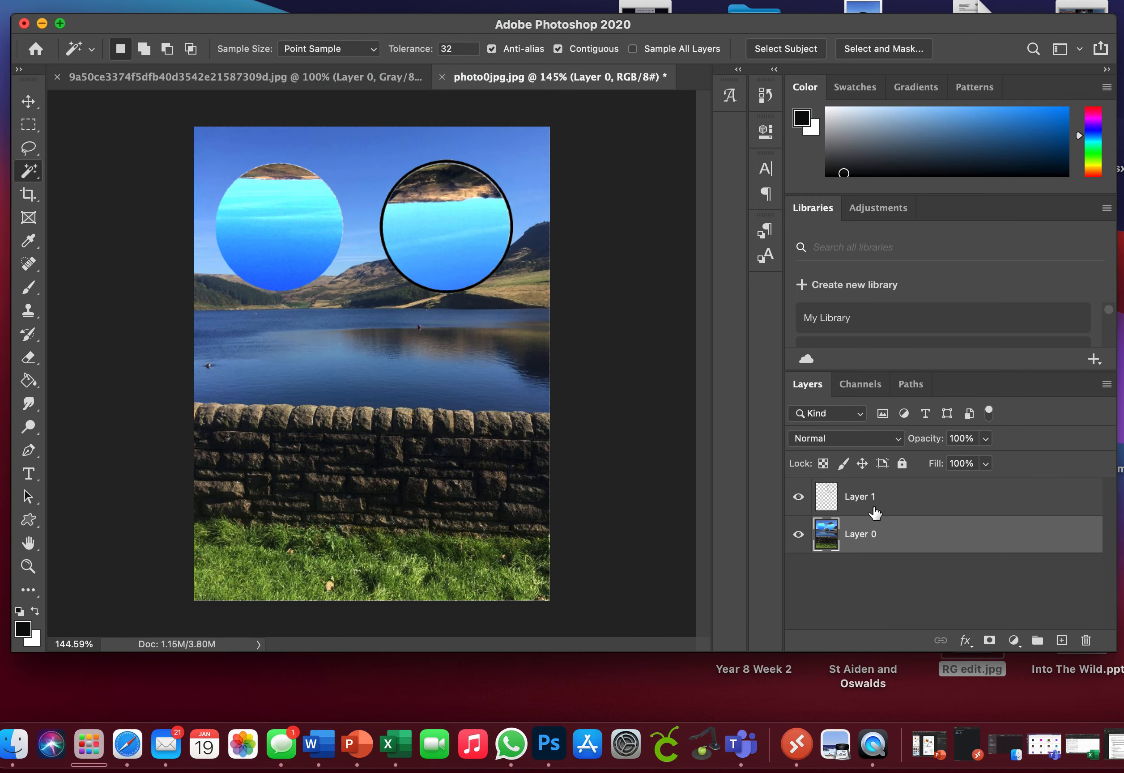
click(872, 507)
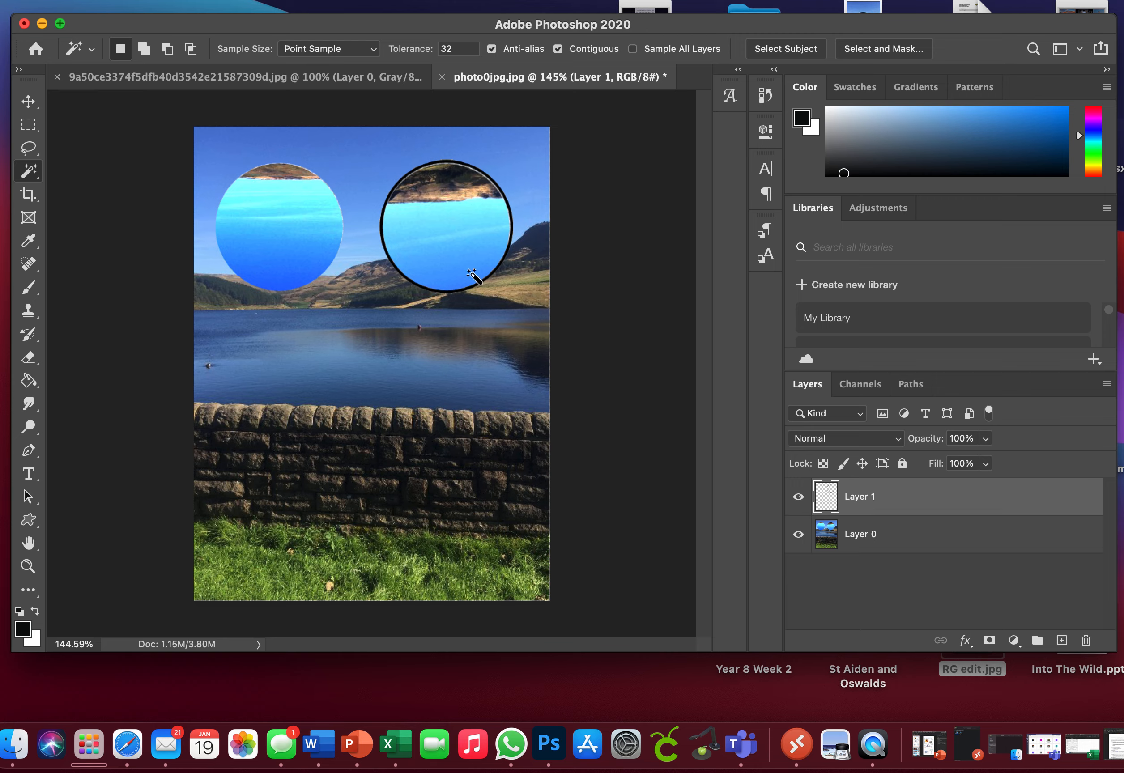
click(28, 101)
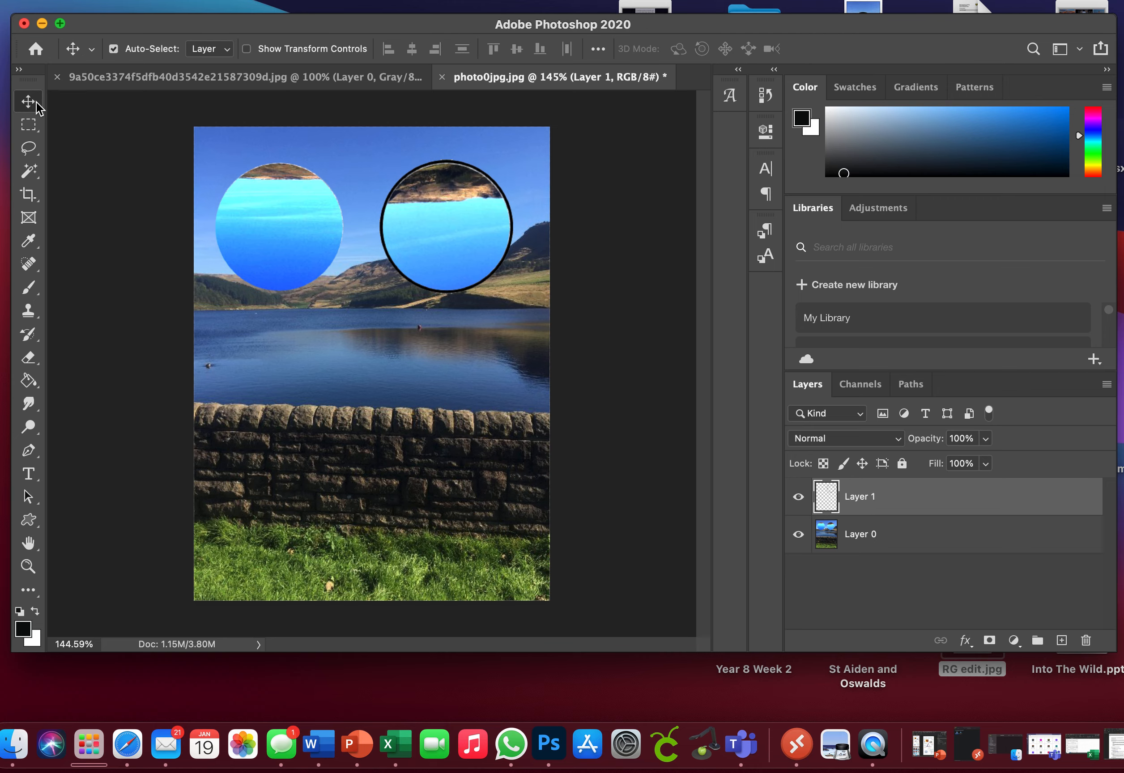
mouse_move(453, 257)
mouse_down()
mouse_move(448, 314)
mouse_move(451, 251)
mouse_move(458, 266)
mouse_up()
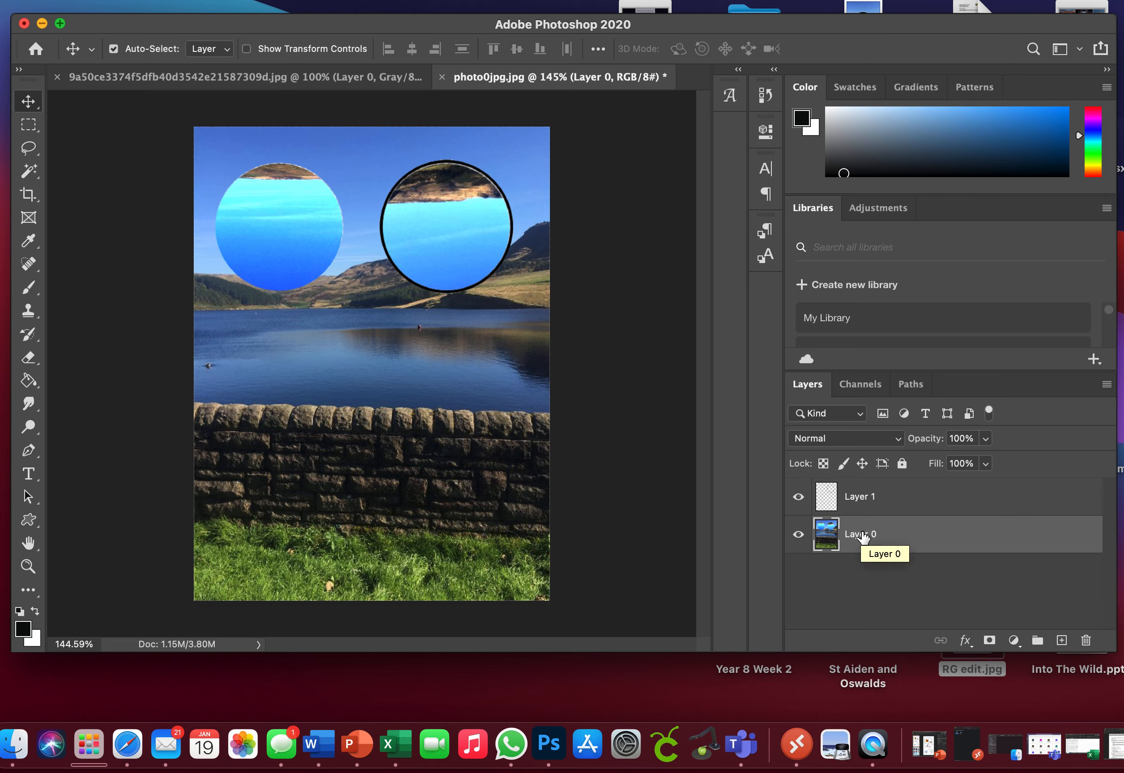
click(881, 497)
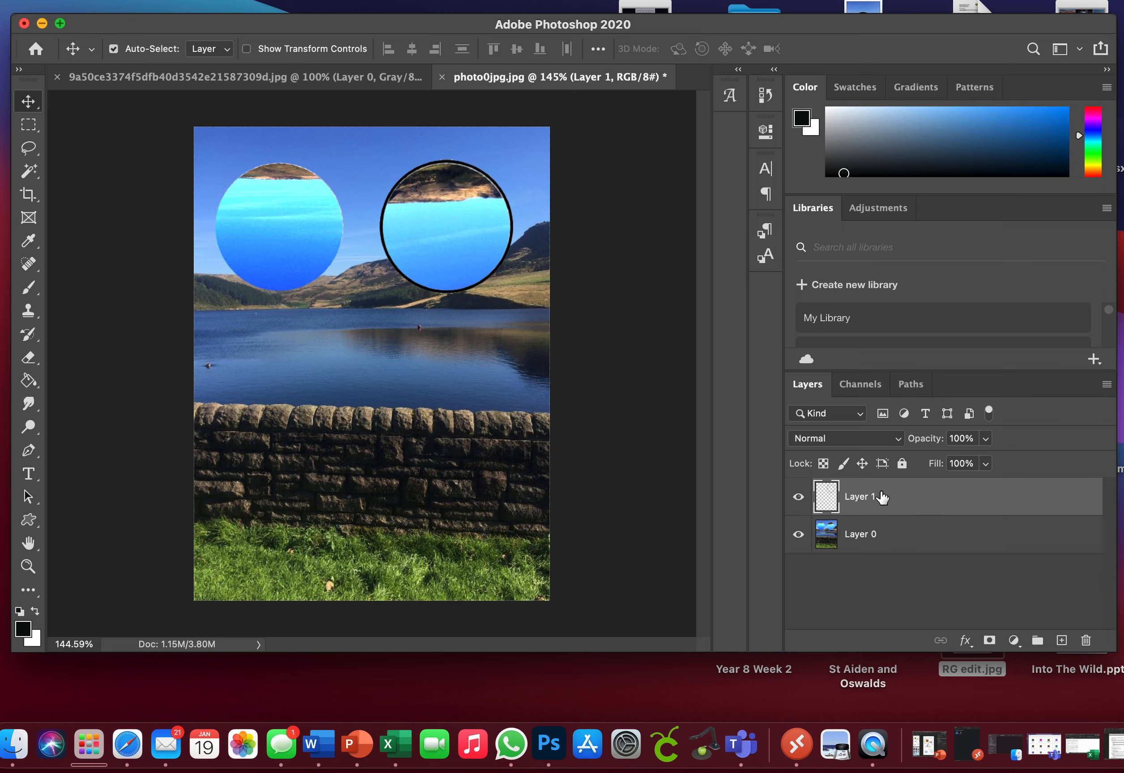
drag(397, 269, 398, 424)
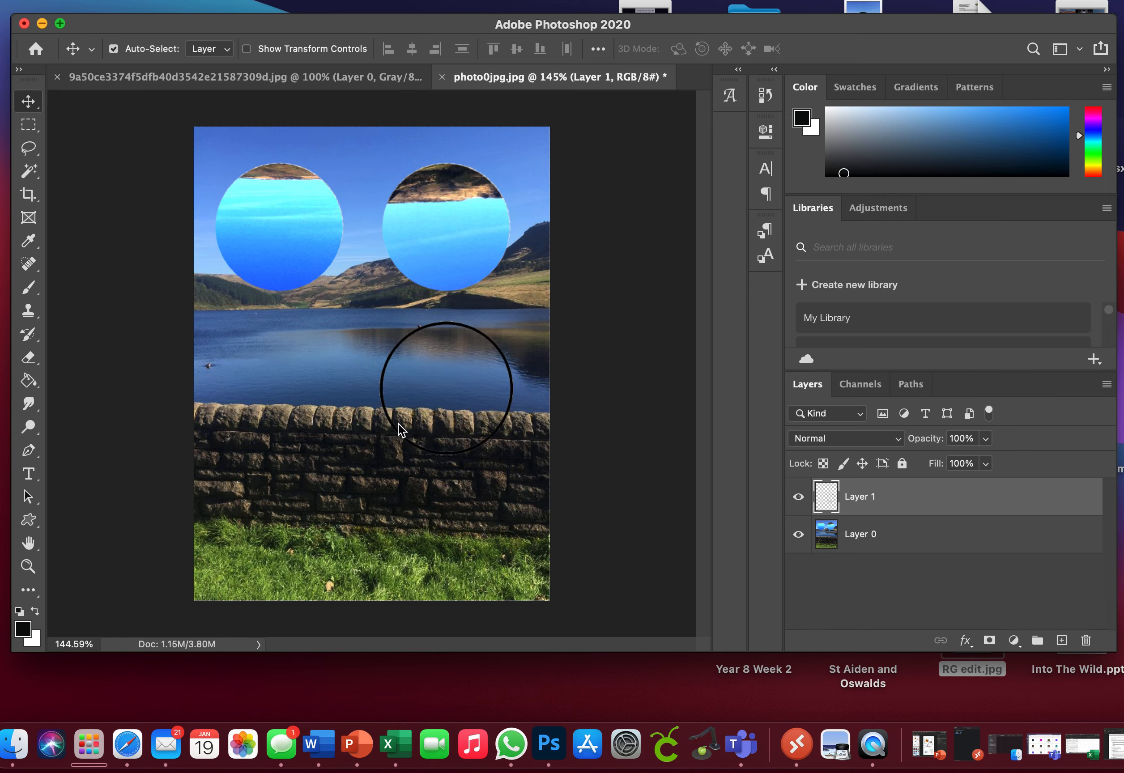
- Select the inside of the ring over the water and wall with the Magic Wand, and activate Layer 0
click(31, 177)
click(441, 398)
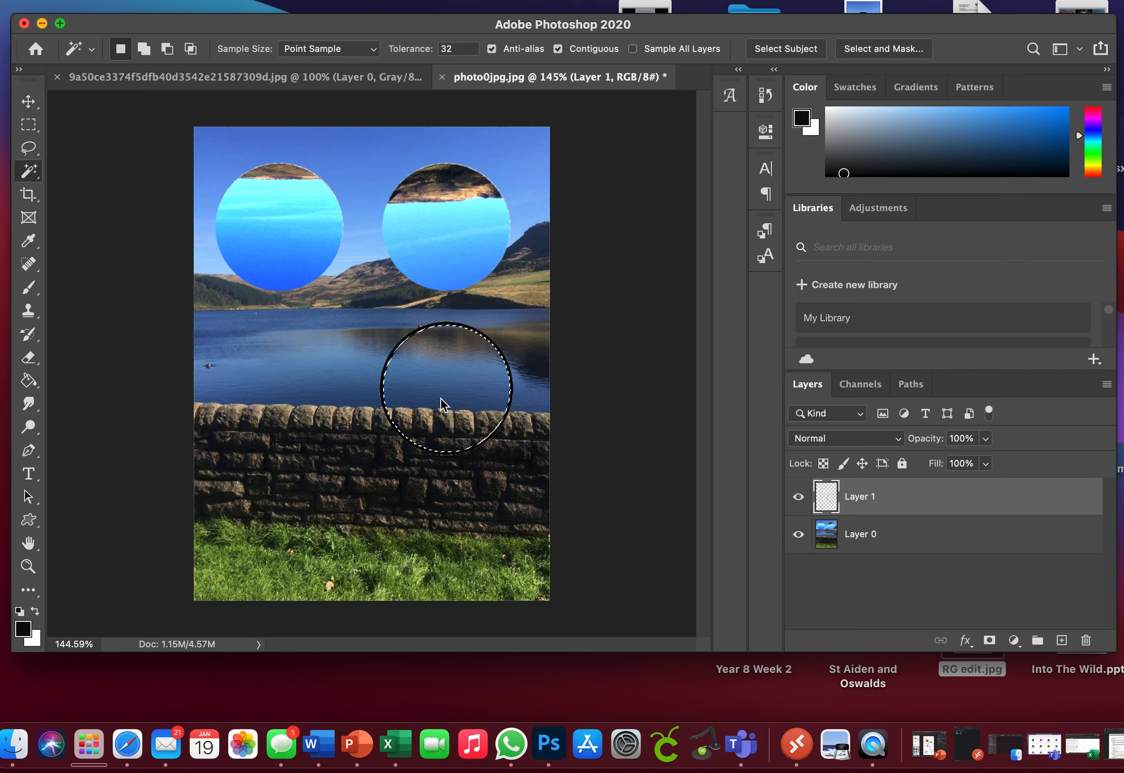
click(869, 535)
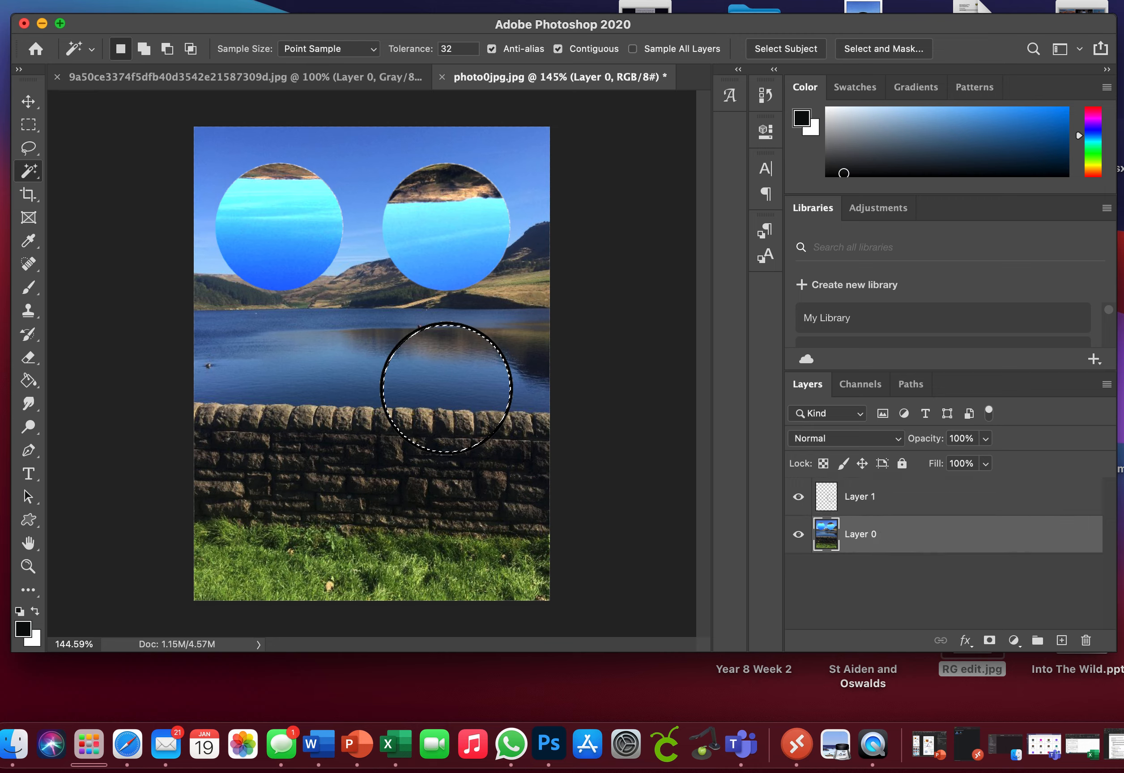
- Rotate the selected circle of water and wall on Layer 0 by about -180° and apply the transform
click(131, 0)
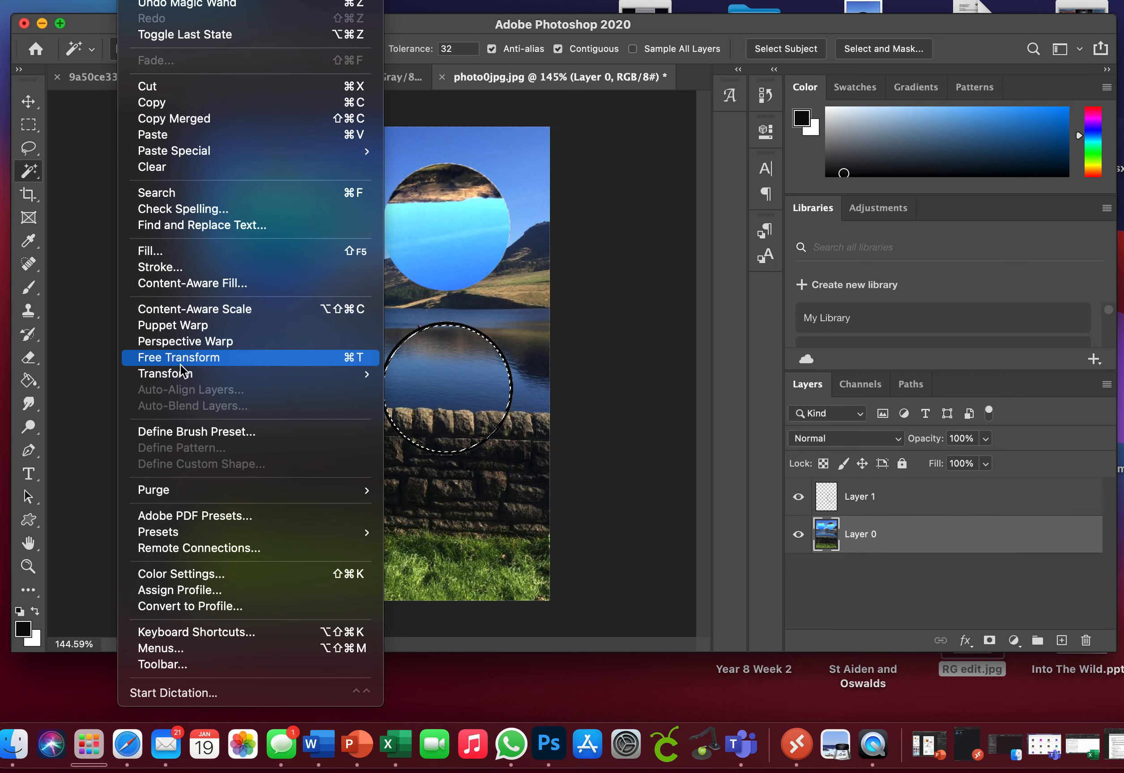
mouse_move(353, 375)
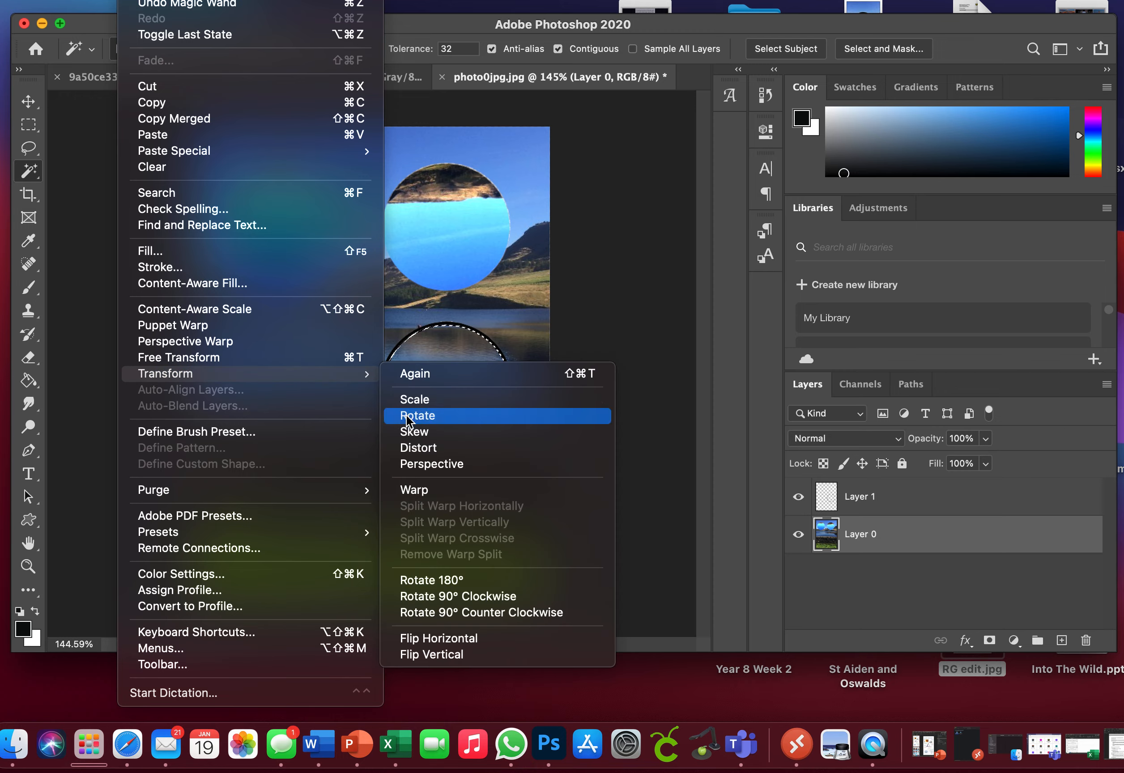
click(408, 417)
drag(535, 456, 374, 335)
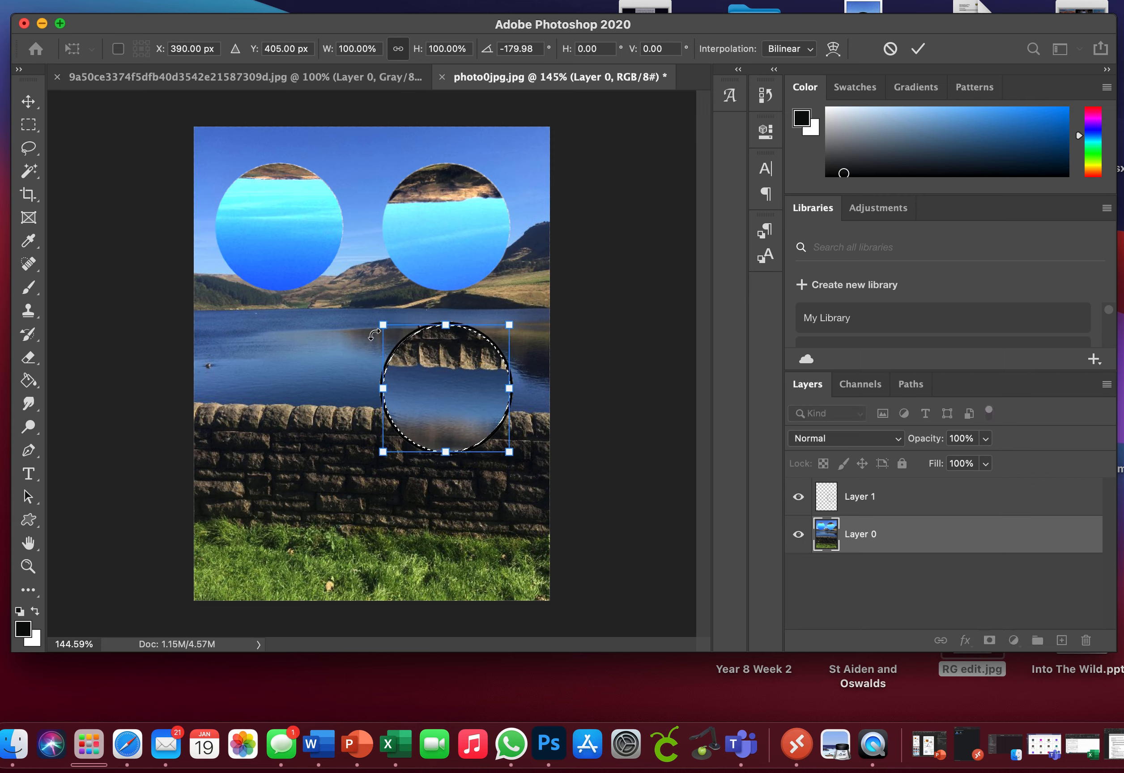
key(Return)
key(w)
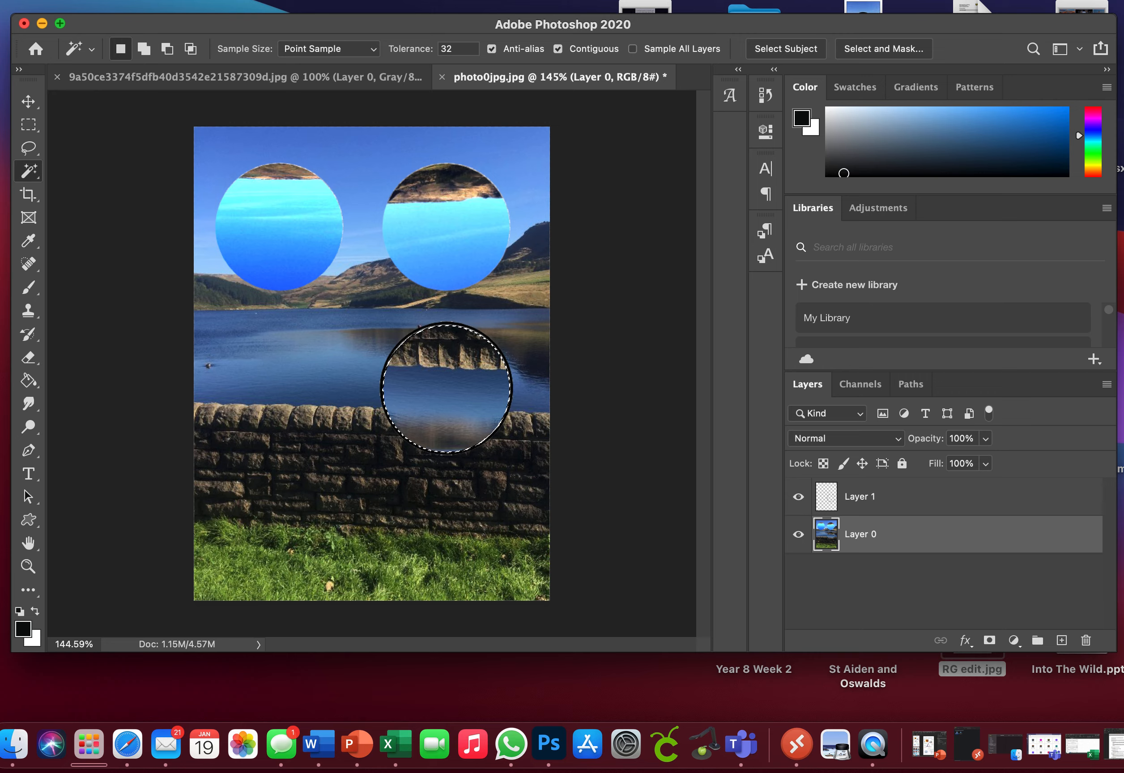
- Apply a Levels adjustment to the third circle with input levels of about 20 for shadows, 1 for midtones and 132 for highlights
click(172, 0)
mouse_move(194, 31)
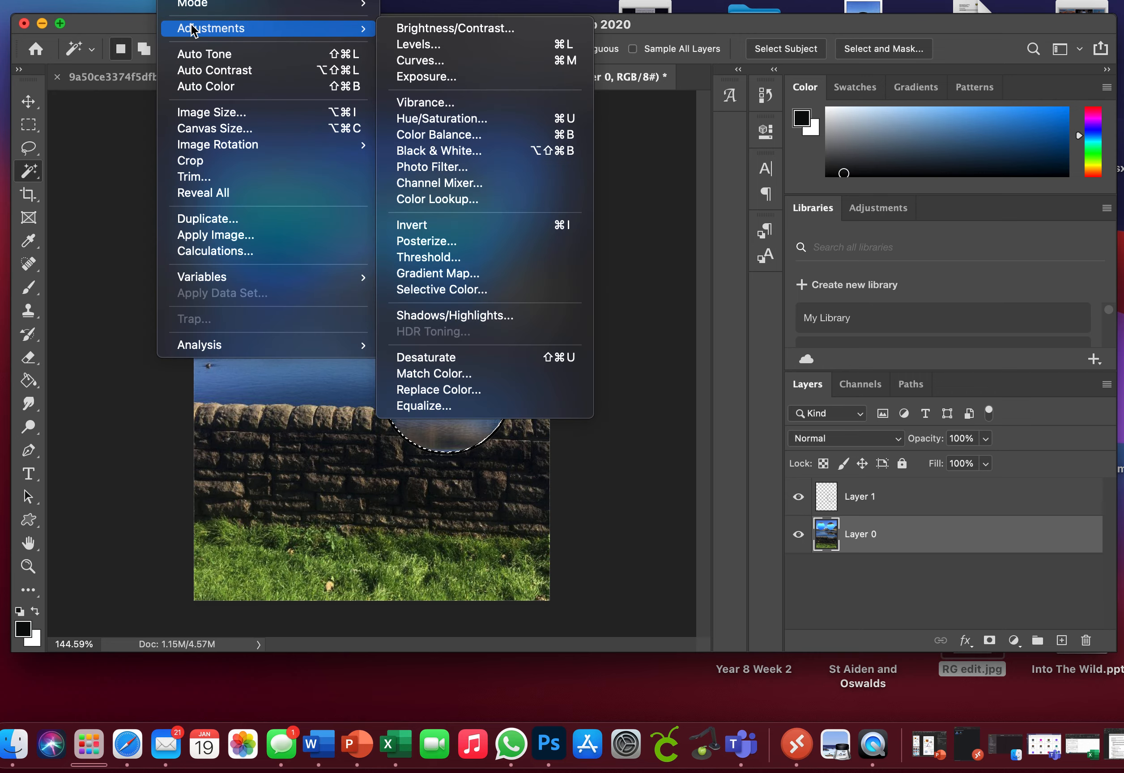
click(413, 44)
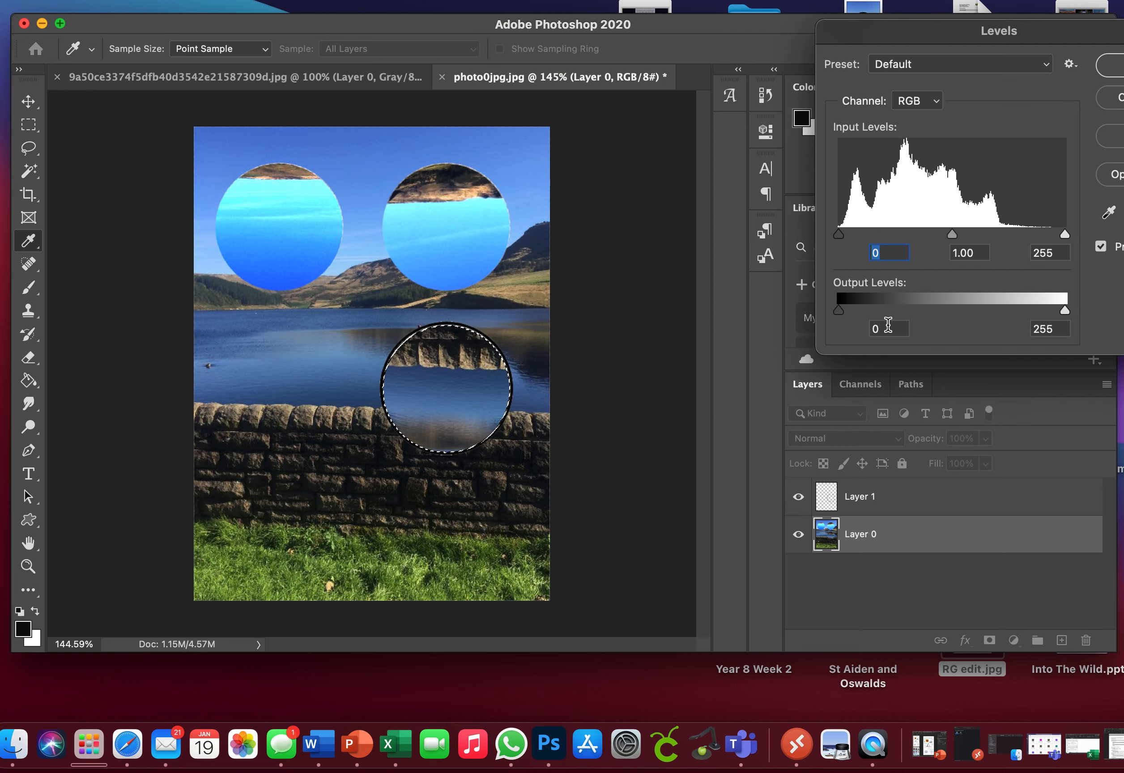
drag(838, 234, 923, 234)
drag(991, 235, 857, 230)
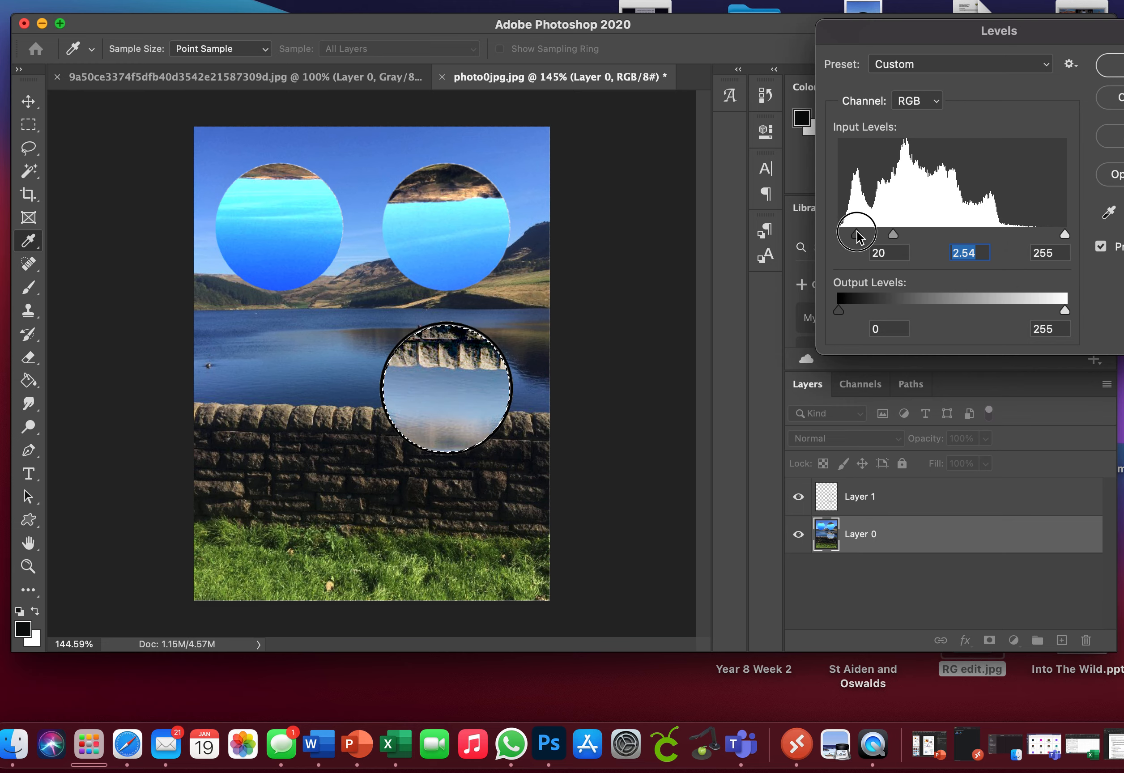
drag(1065, 234, 972, 230)
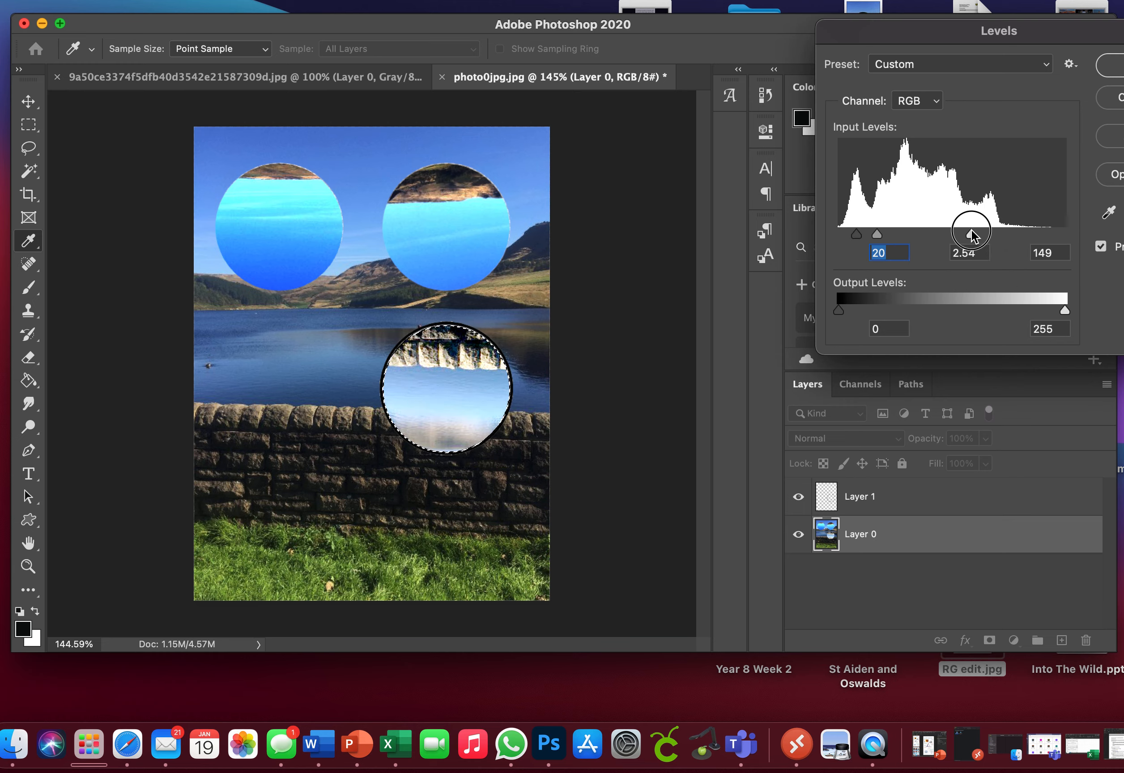
drag(879, 236, 930, 235)
drag(932, 239, 956, 235)
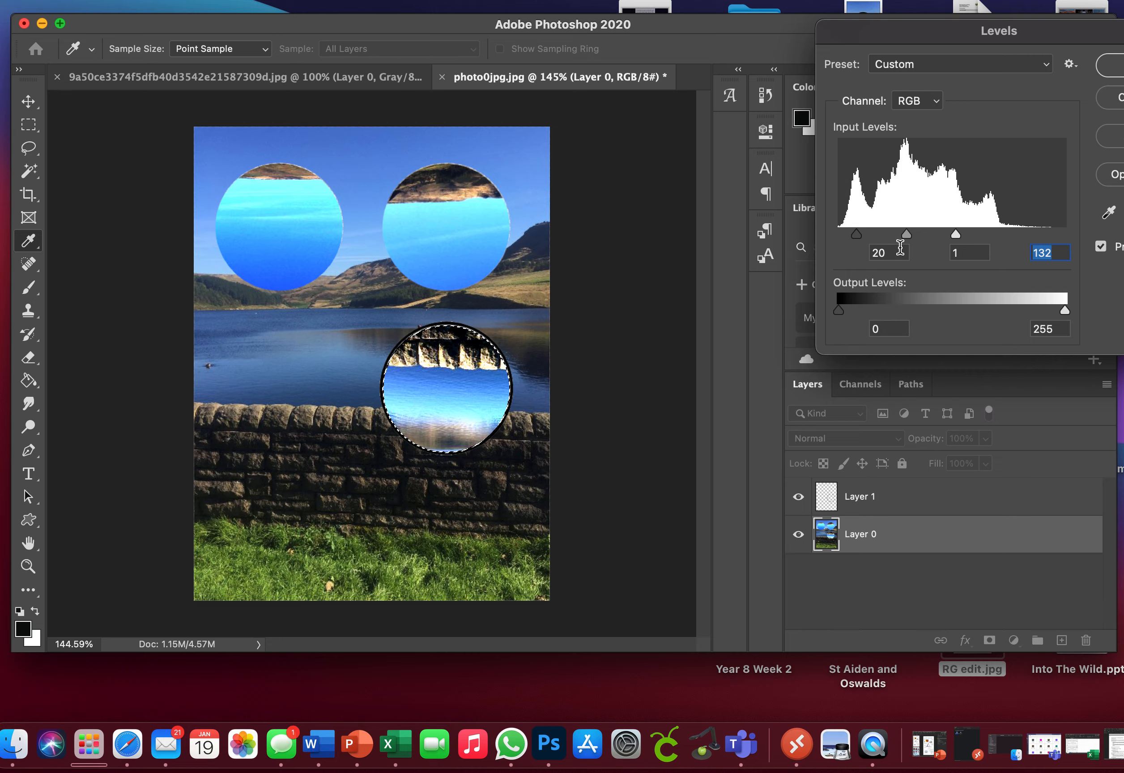
click(1110, 64)
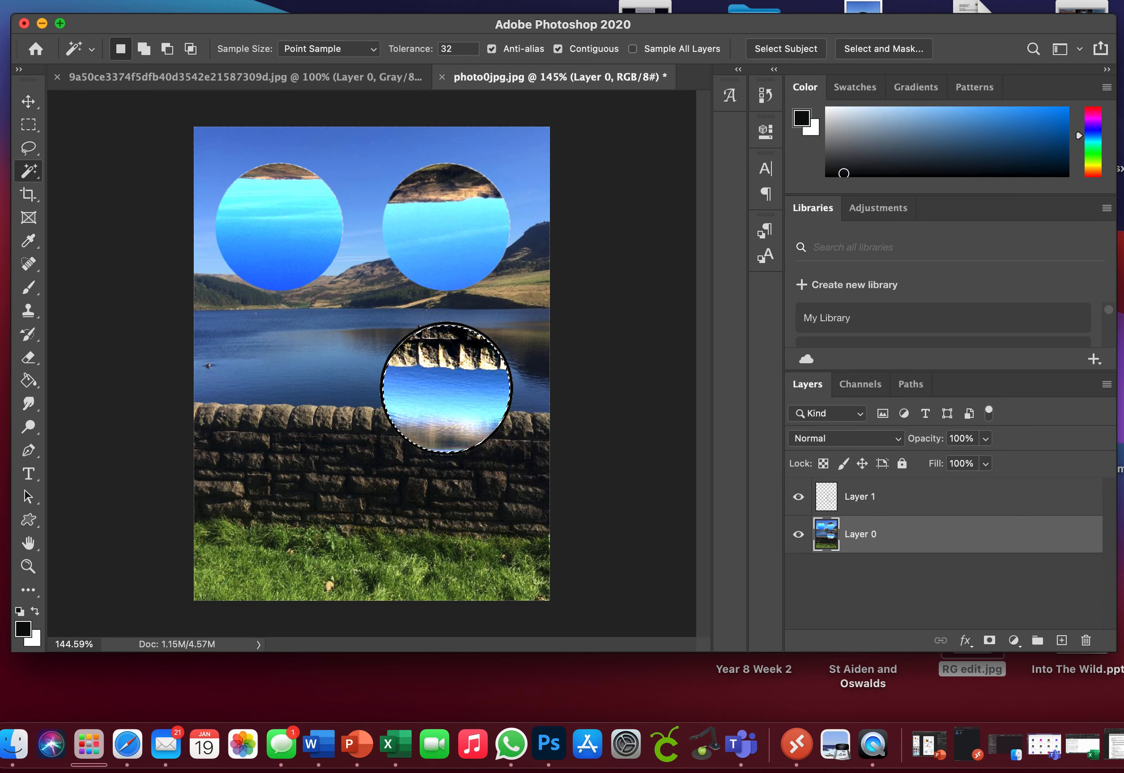
- Deselect the third circle and move the Layer 1 ring across to the left side of the photo, spanning the water and the wall's top edge
click(309, 0)
click(340, 16)
click(27, 101)
click(855, 507)
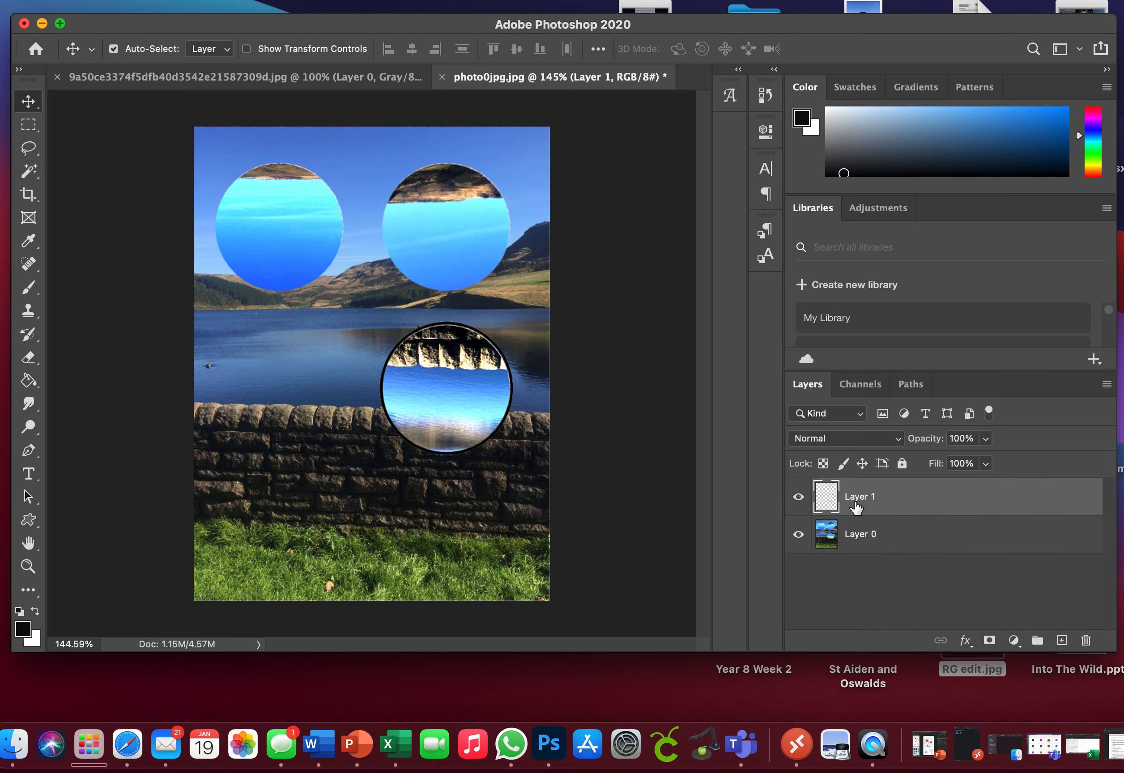
drag(496, 423, 332, 432)
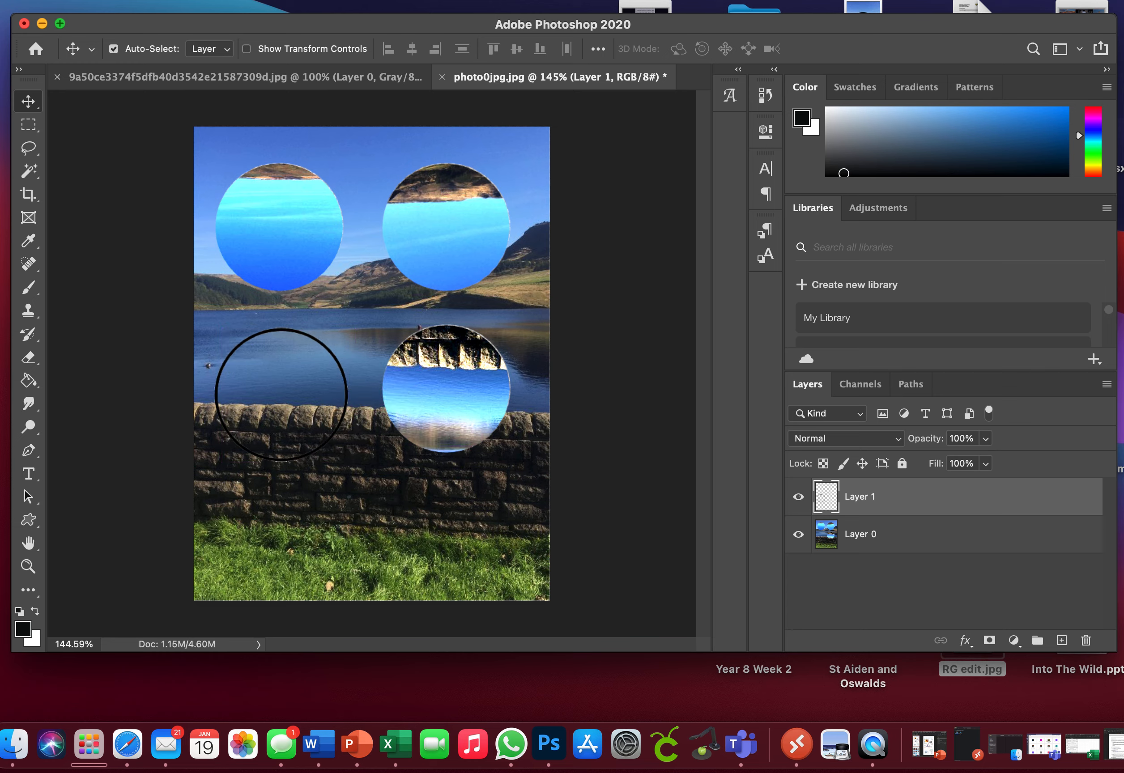
- Select the inside of the repositioned ring with the Magic Wand, and activate Layer 0
click(30, 171)
click(285, 384)
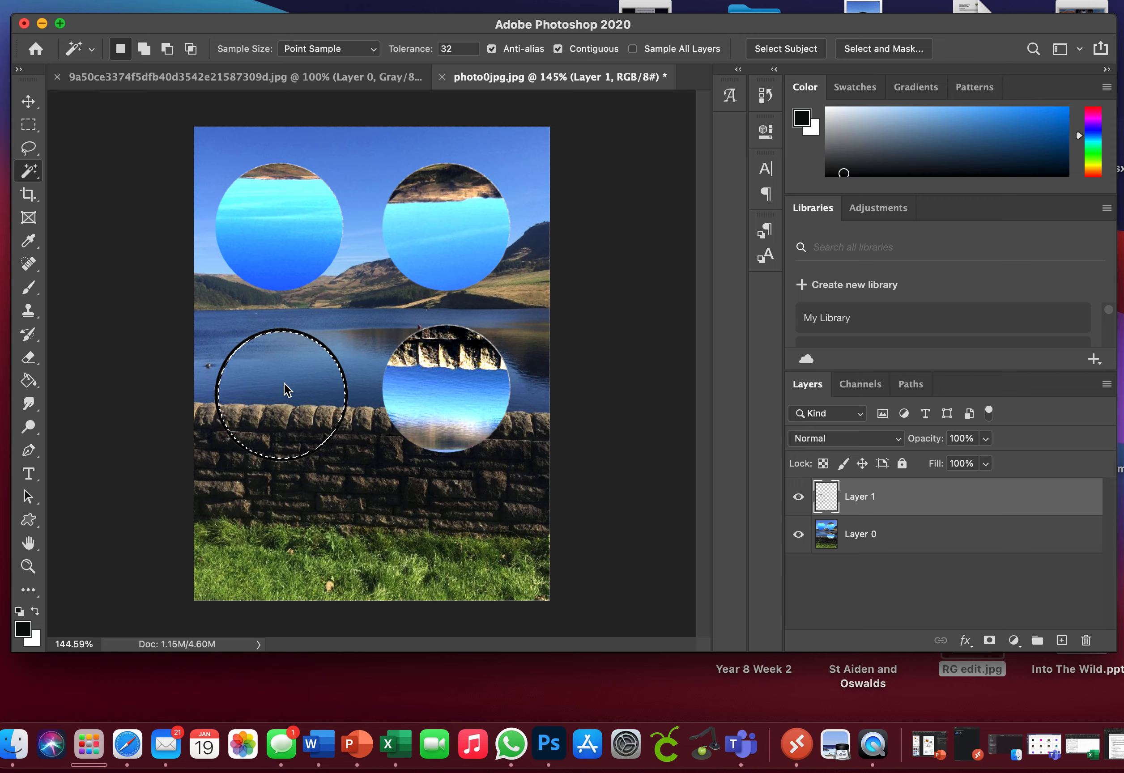
click(935, 545)
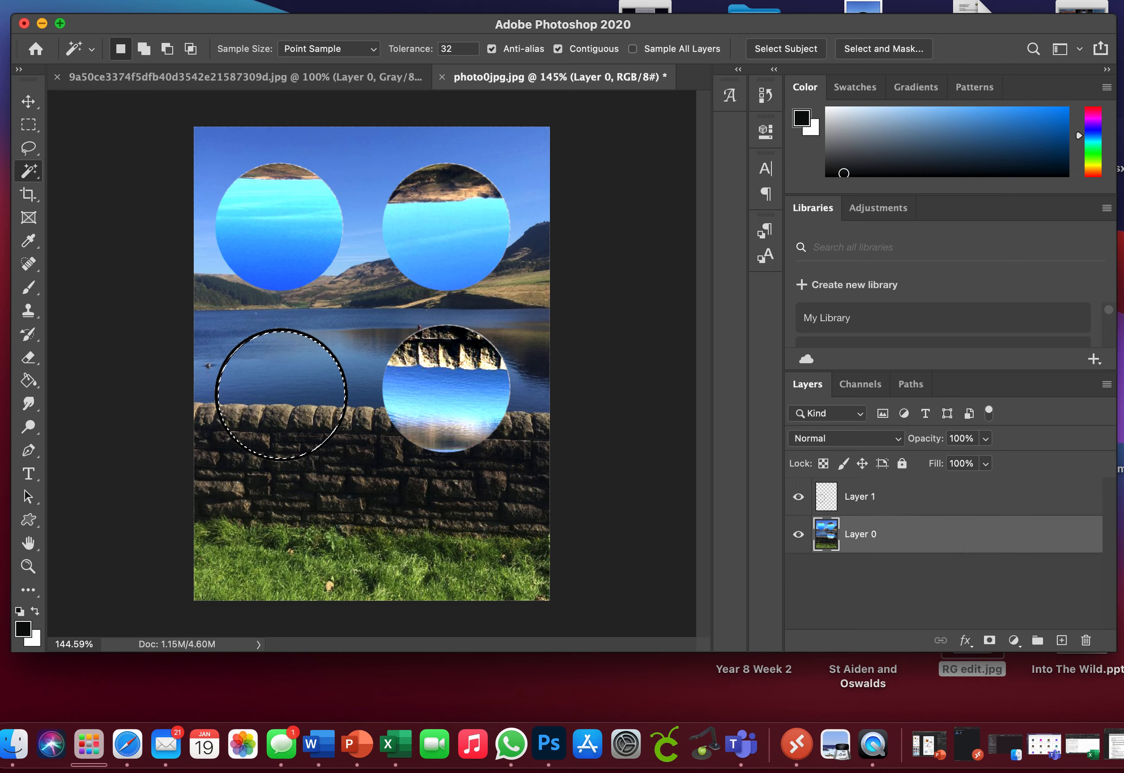
- Rotate the fourth circle's selected water and wall upside down, about half a turn, and apply the transform
click(177, 1)
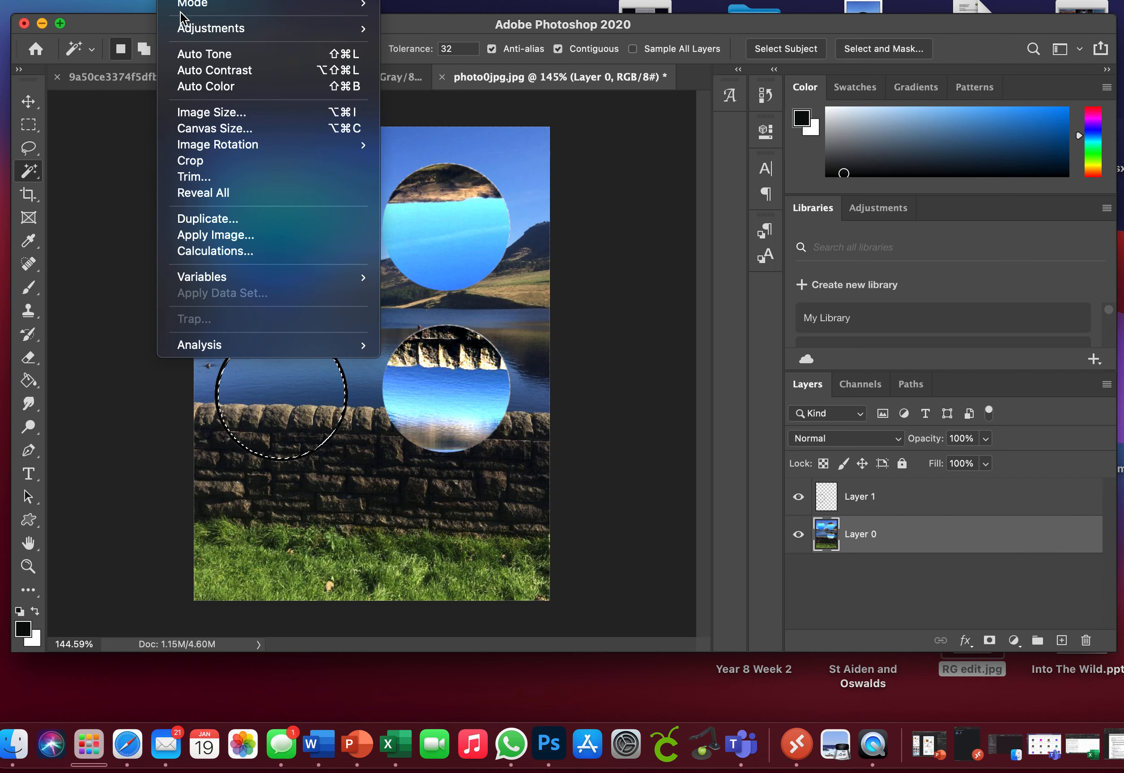
mouse_move(140, 0)
mouse_move(280, 372)
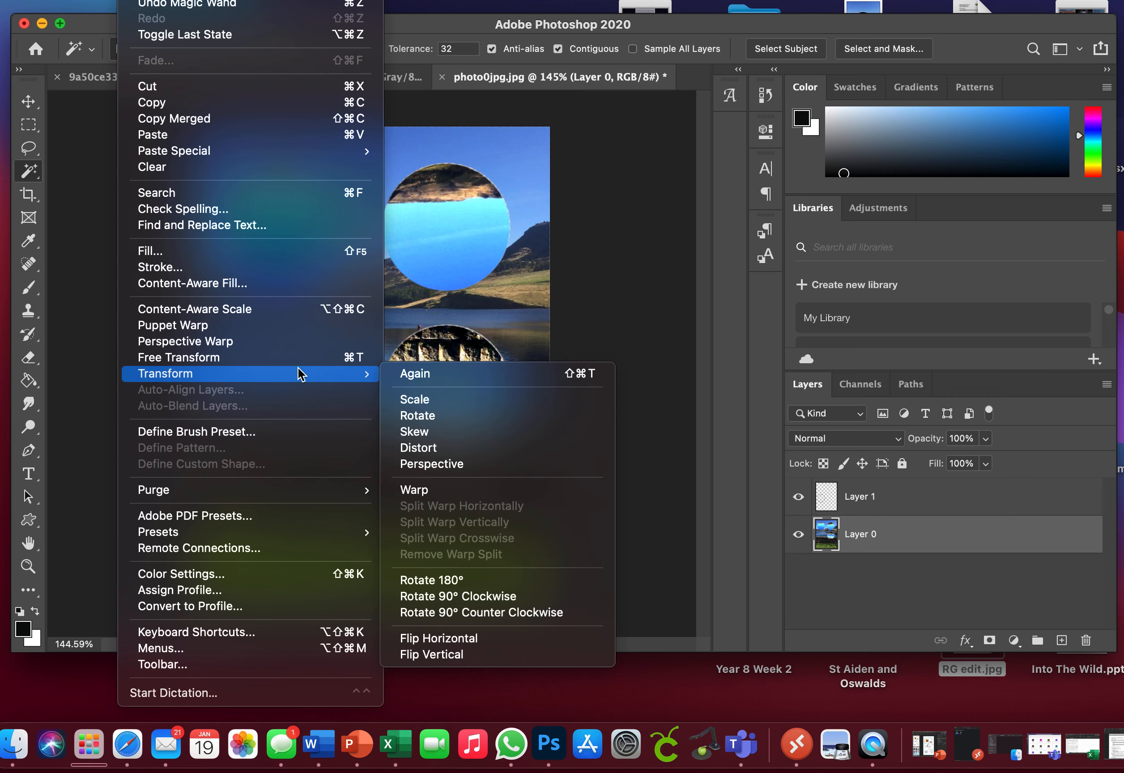
click(407, 416)
drag(353, 467, 204, 341)
key(Return)
- Apply a Levels adjustment to the fourth circle, lowering the white input level to brighten the water and wall stones
click(173, 0)
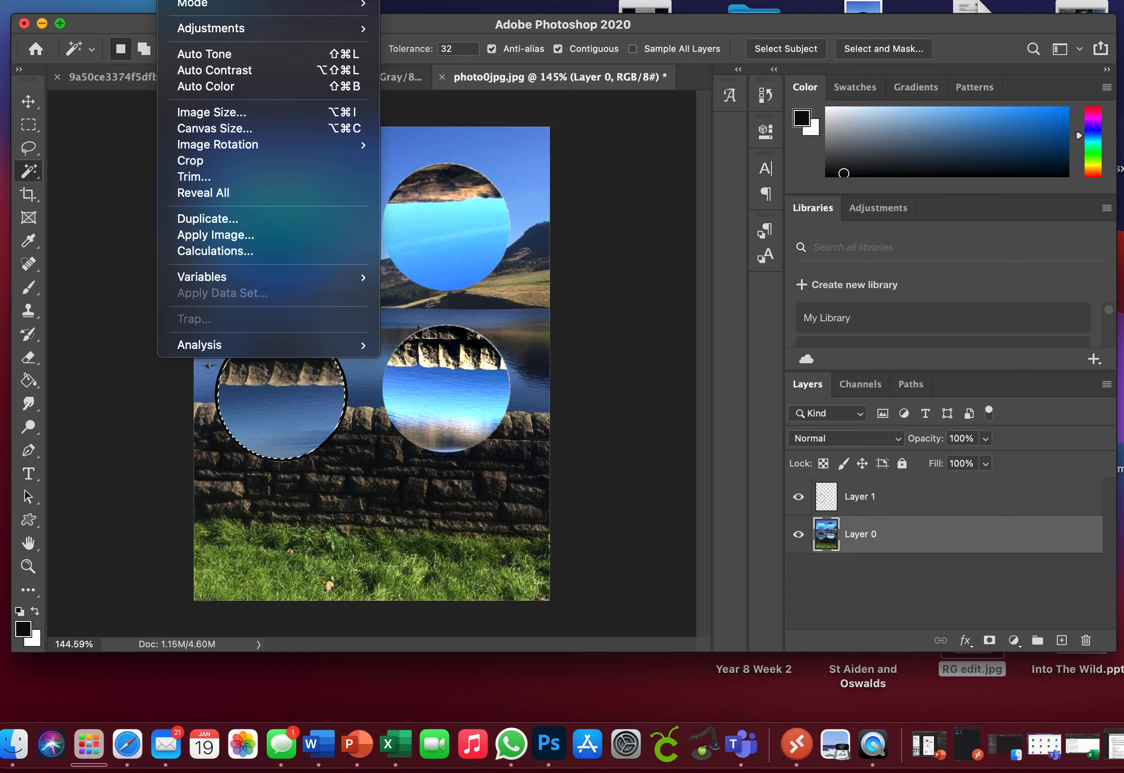
mouse_move(206, 28)
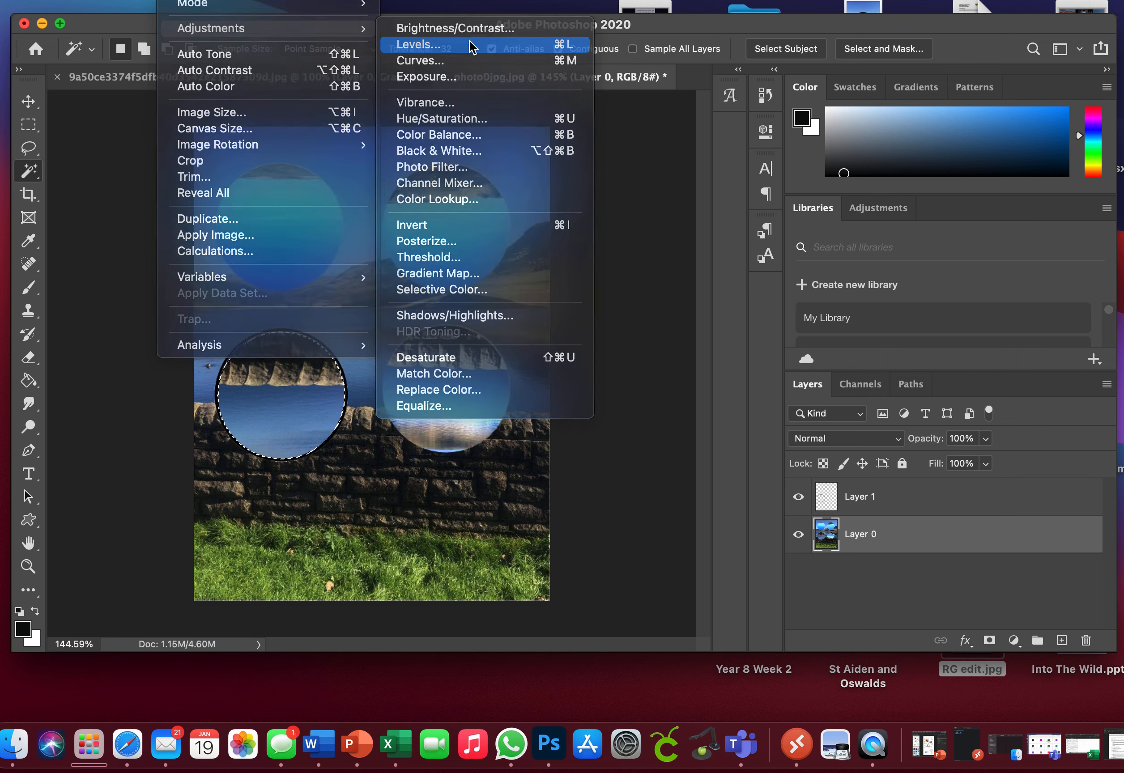
click(471, 46)
mouse_move(953, 234)
mouse_down()
mouse_move(901, 236)
mouse_move(971, 231)
mouse_move(956, 232)
mouse_up()
click(975, 233)
click(1110, 64)
key(w)
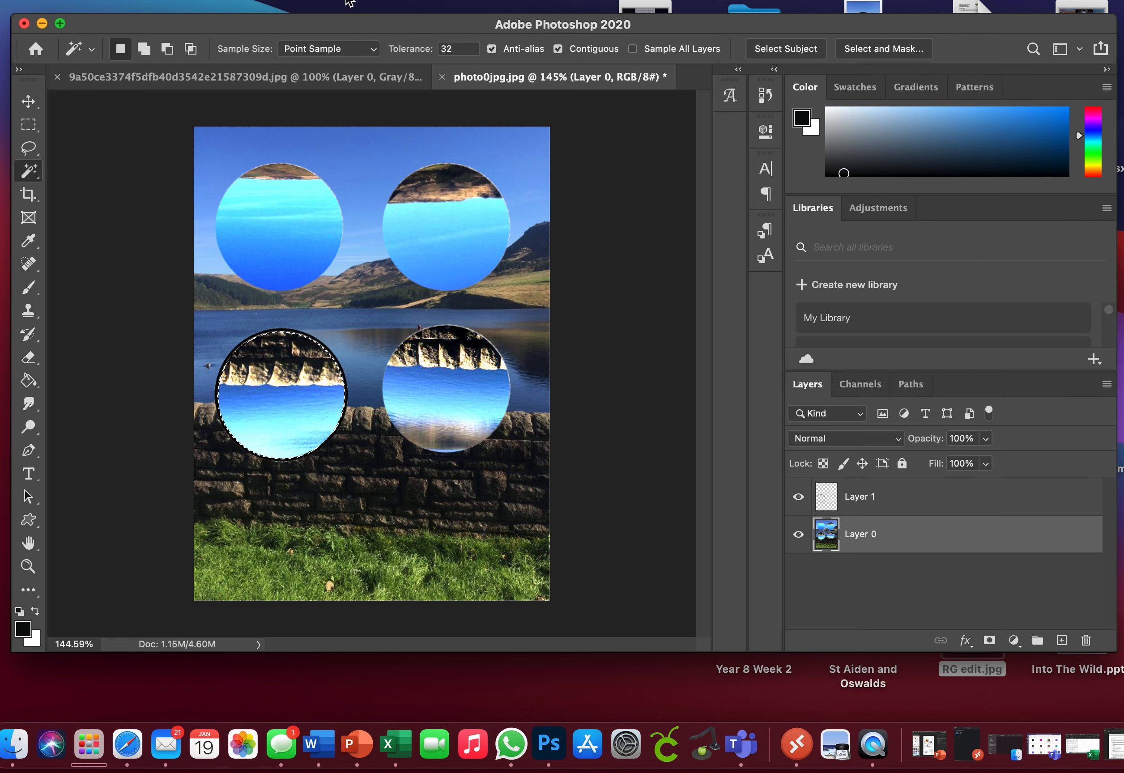
- Deselect the fourth circle and hide the Layer 1 ring
click(324, 0)
click(342, 18)
click(802, 498)
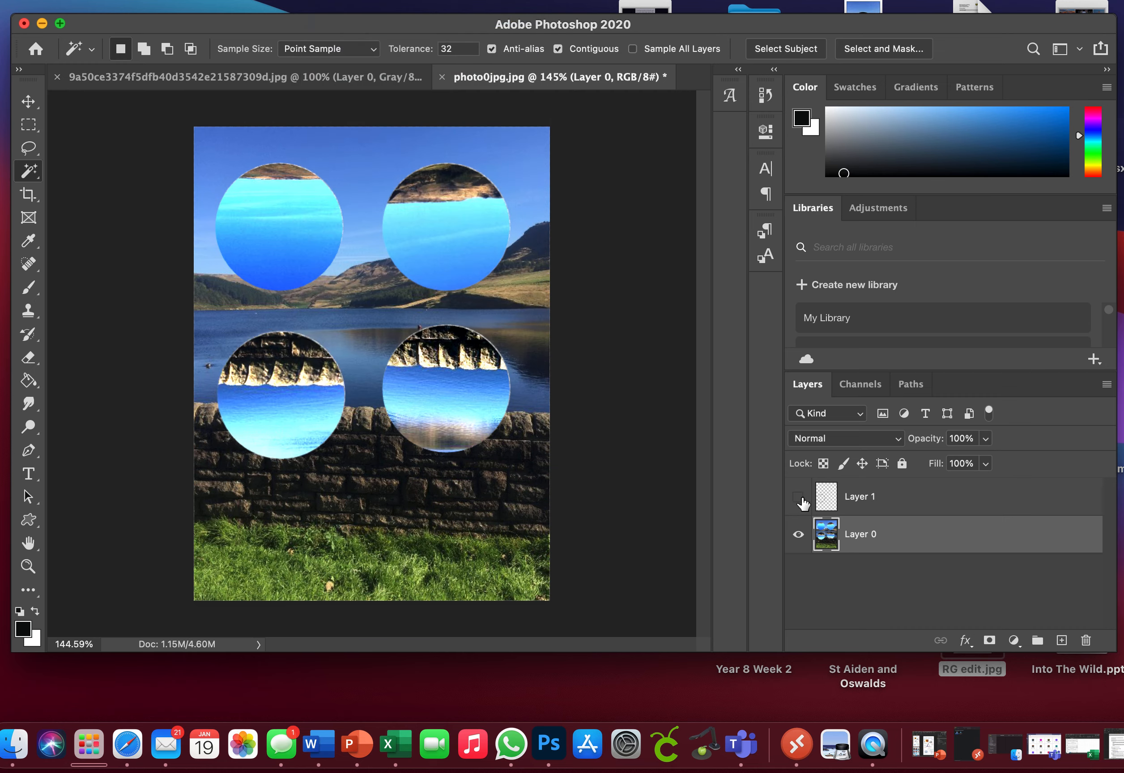